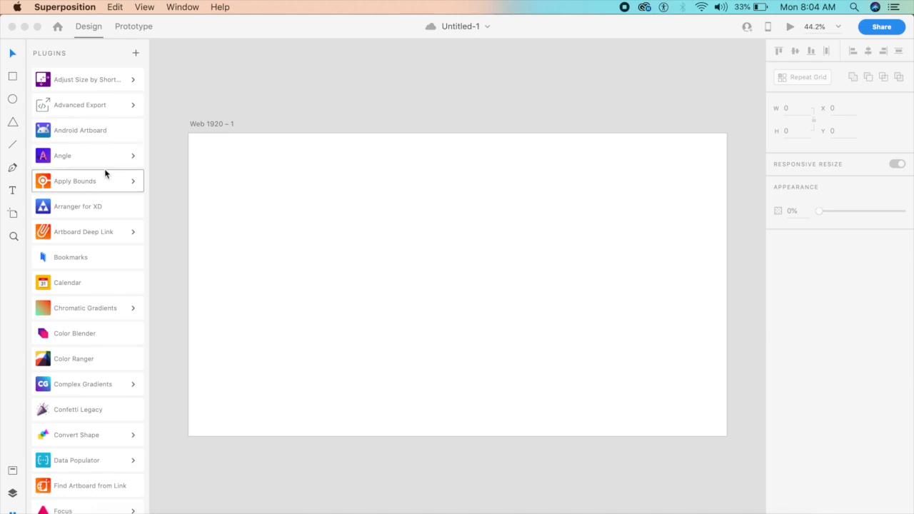
- Open the Superposition plugin from the installed XD plugins
left_click(107, 284)
scroll(107, 284, "down", 10)
scroll(107, 285, "down", 10)
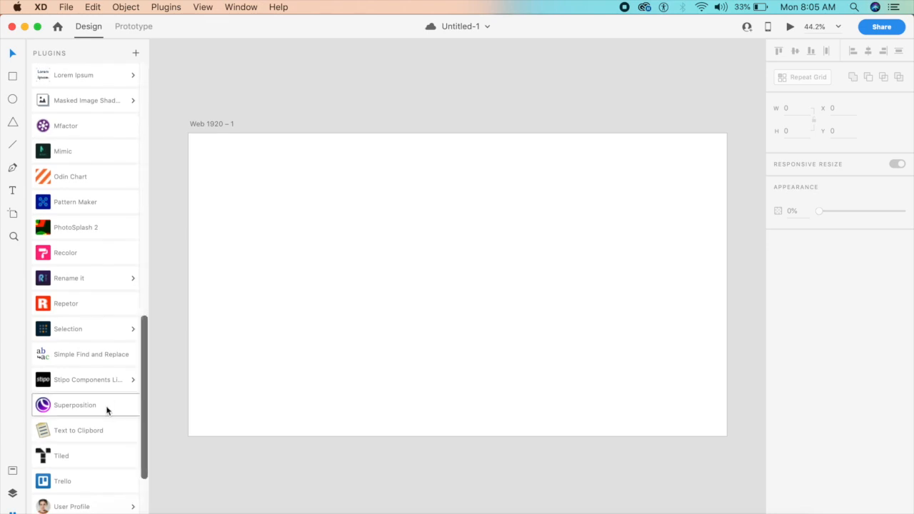
left_click(66, 411)
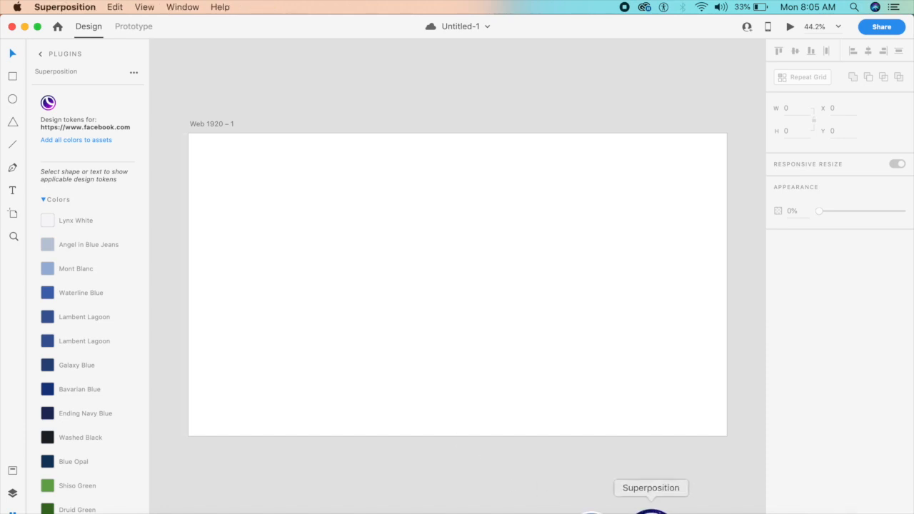
- Switch to the Superposition desktop app and enlarge its design tokens window to fill the screen
left_click(652, 506)
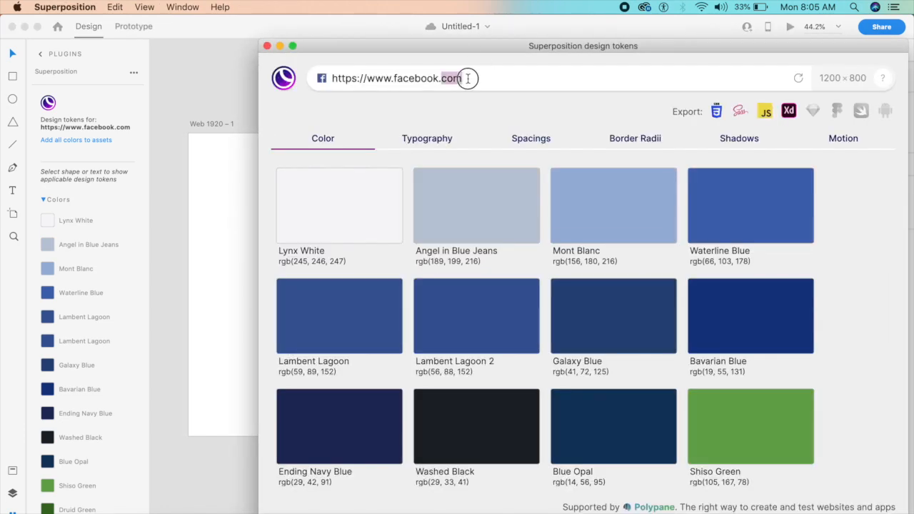
triple_click(465, 78)
double_click(559, 44)
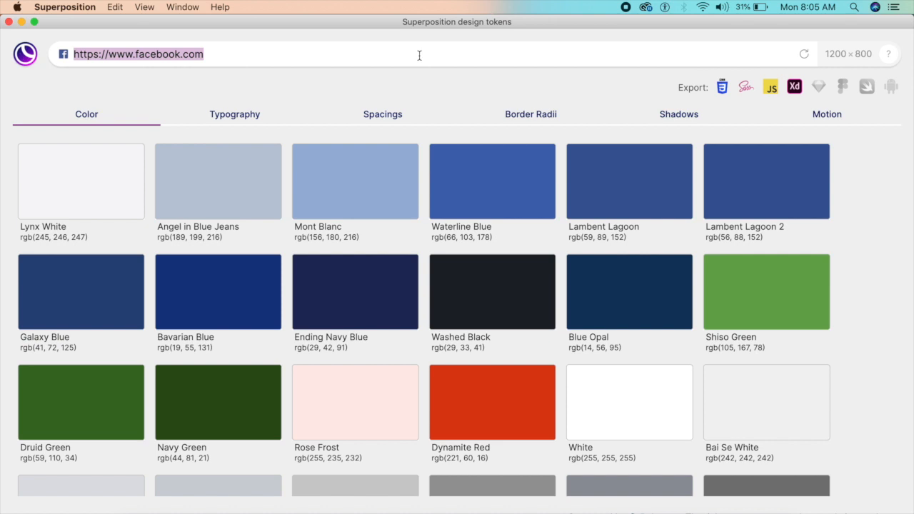
key("Right")
key("BackSpace")
key("BackSpace")
key("BackSpace")
key("BackSpace")
key("BackSpace")
key("BackSpace")
key("BackSpace")
key("BackSpace")
type("twitter")
key("Return")
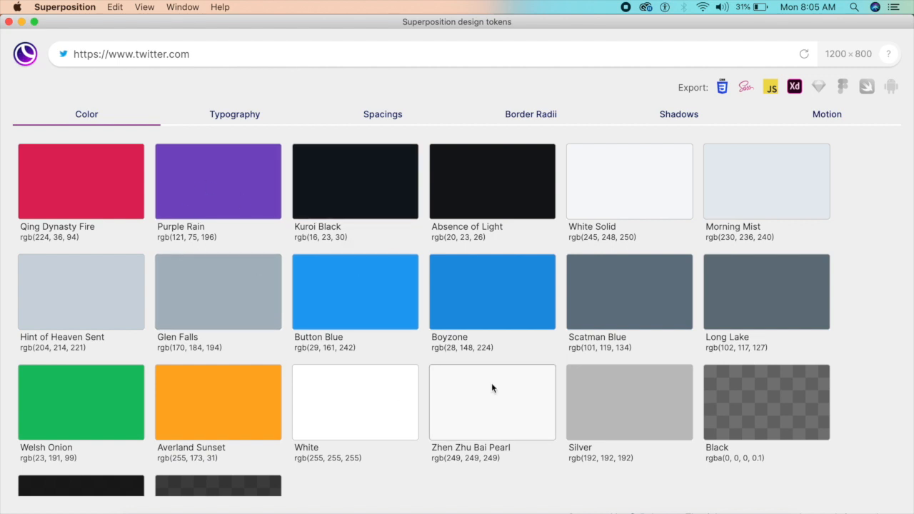
- Review Twitter's extracted tokens for color, typography, spacings, border radii, shadows and motion
scroll(489, 389, "down", 3)
left_click(243, 115)
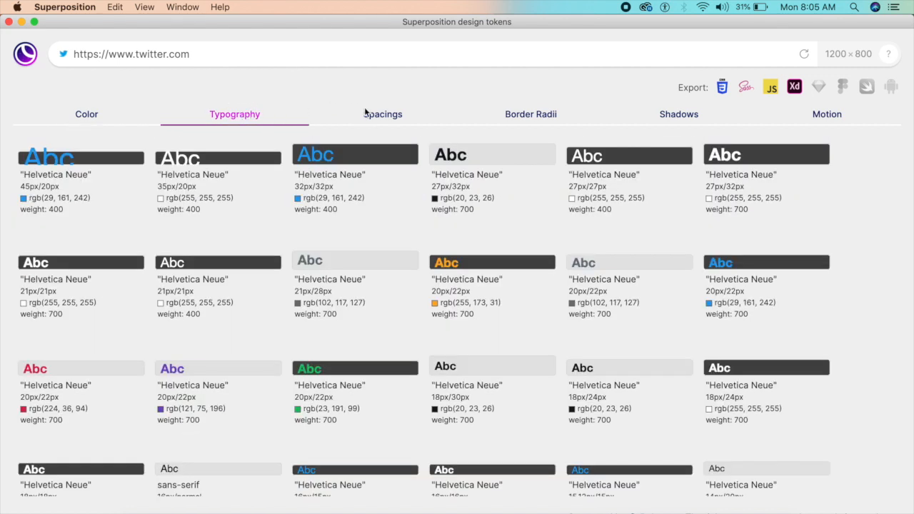
left_click(381, 117)
left_click(526, 123)
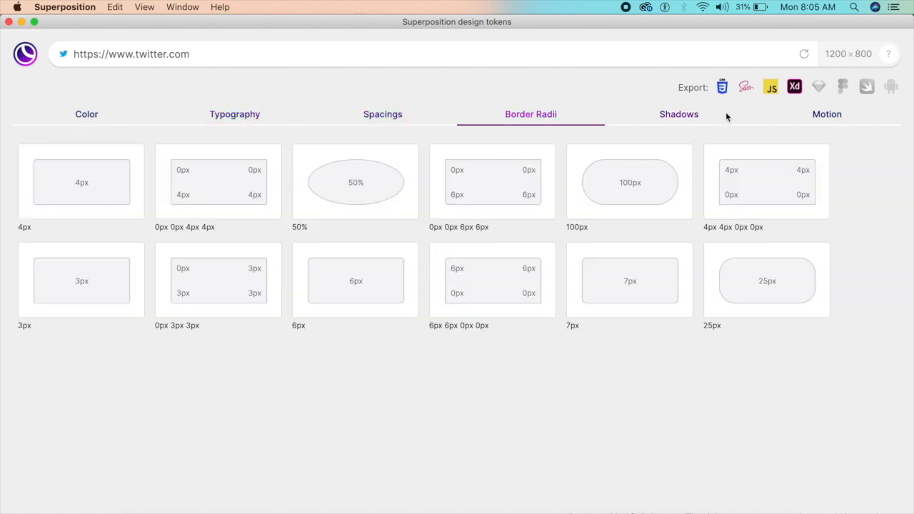
left_click(699, 114)
left_click(803, 112)
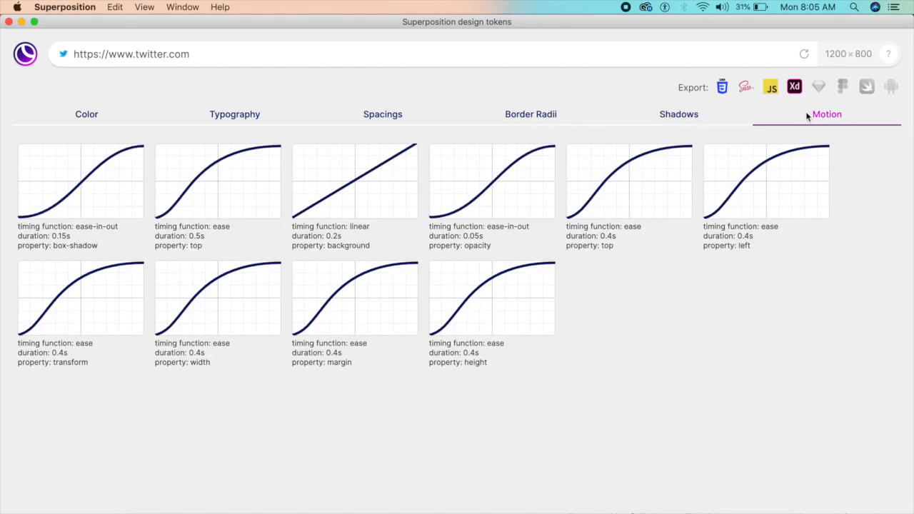
- Minimize the tokens window to return to Adobe XD and look through the Twitter colors in the Superposition plugin
left_click(21, 22)
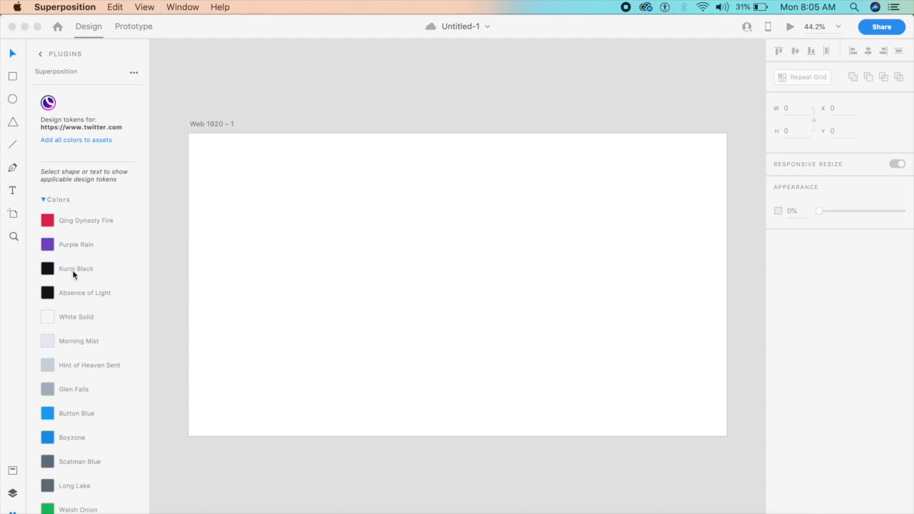
left_click(108, 117)
scroll(109, 117, "down", 3)
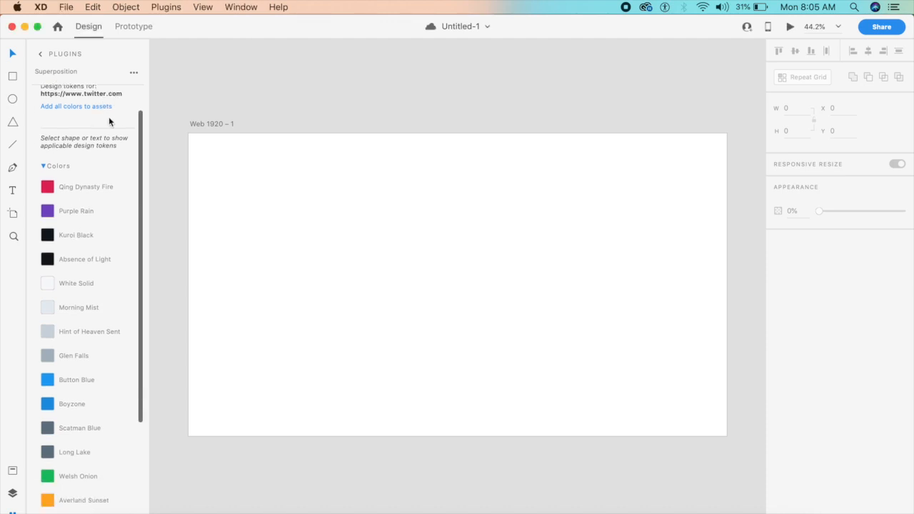
scroll(85, 303, "down", 3)
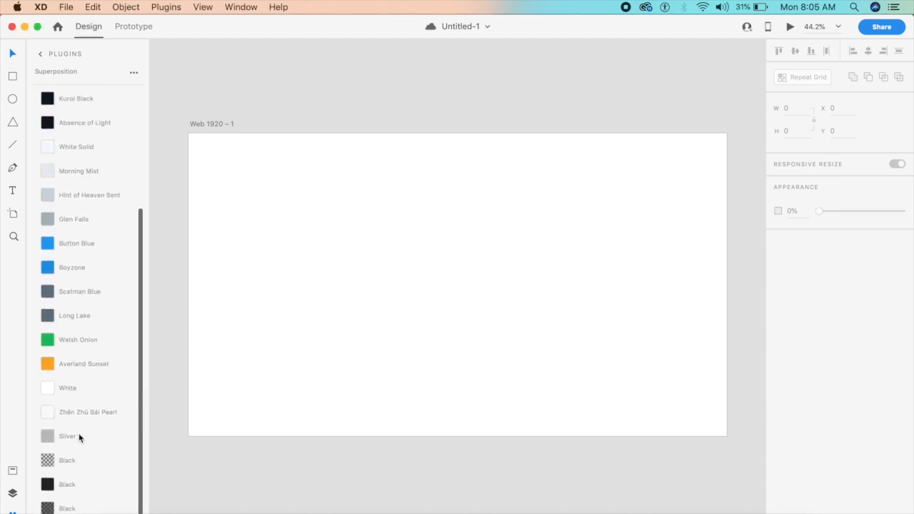
scroll(79, 435, "up", 5)
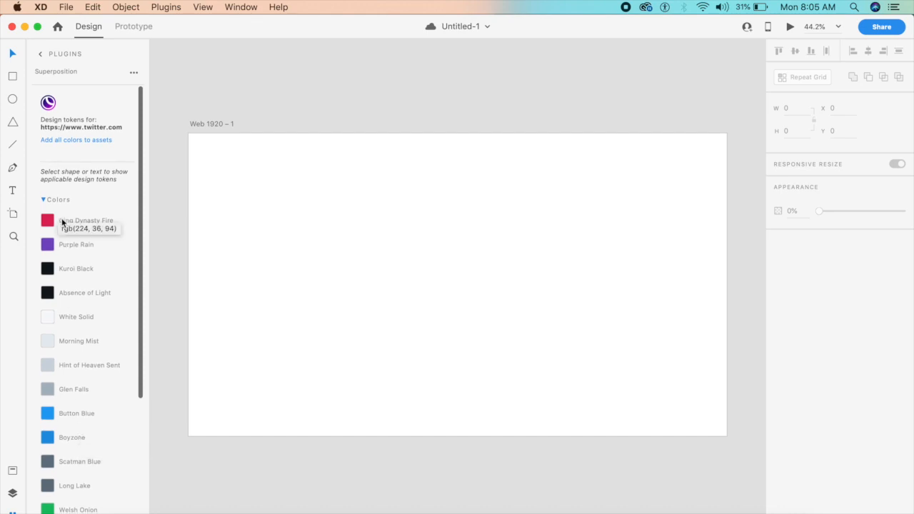
- Draw a circle about 329 px in diameter on the artboard and fill it with the Twitter token Button Blue
left_click(11, 104)
left_click_drag(307, 230, 397, 321)
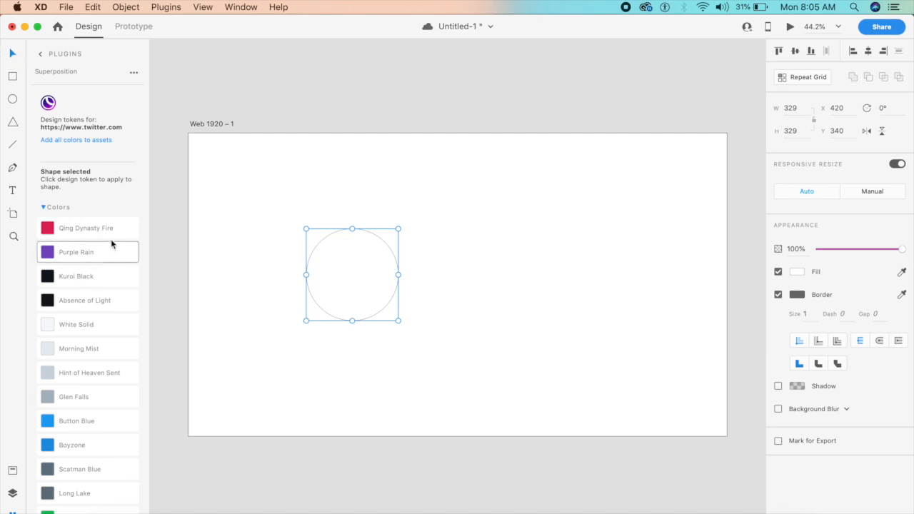
left_click(95, 432)
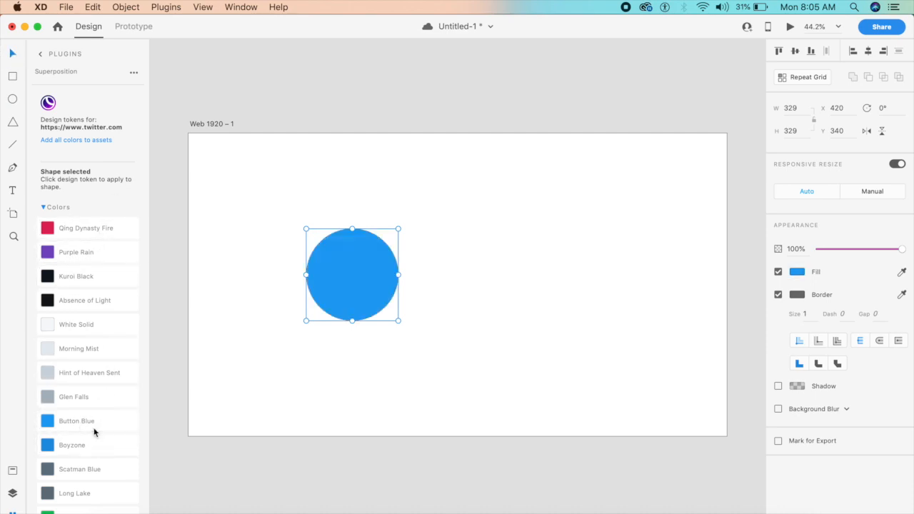
- Turn on the shadow for the blue circle
left_click(359, 361)
left_click(361, 298)
left_click(778, 386)
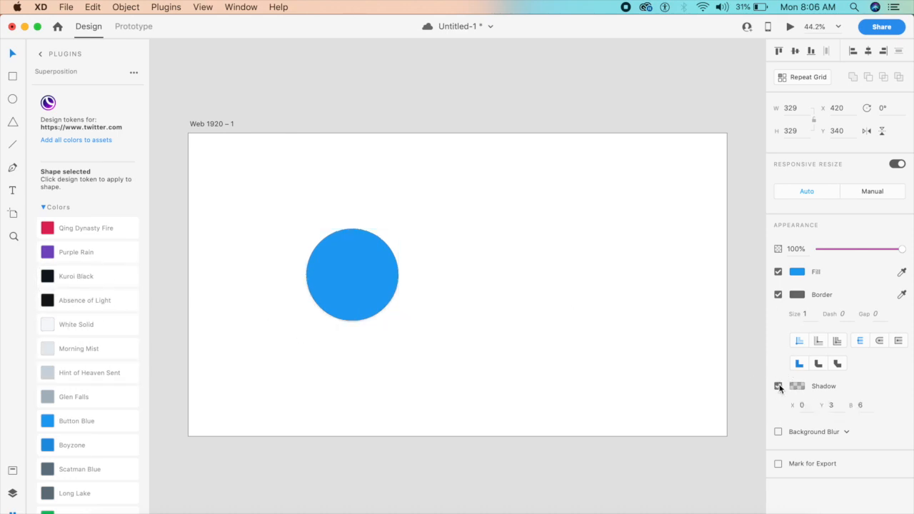
left_click(574, 356)
- Apply the Twitter shadow tokens 0px 1px 4px and 0px 2px 4px, both rgba(0, 0, 0, 0.25), to the circle in turn
left_click(357, 281)
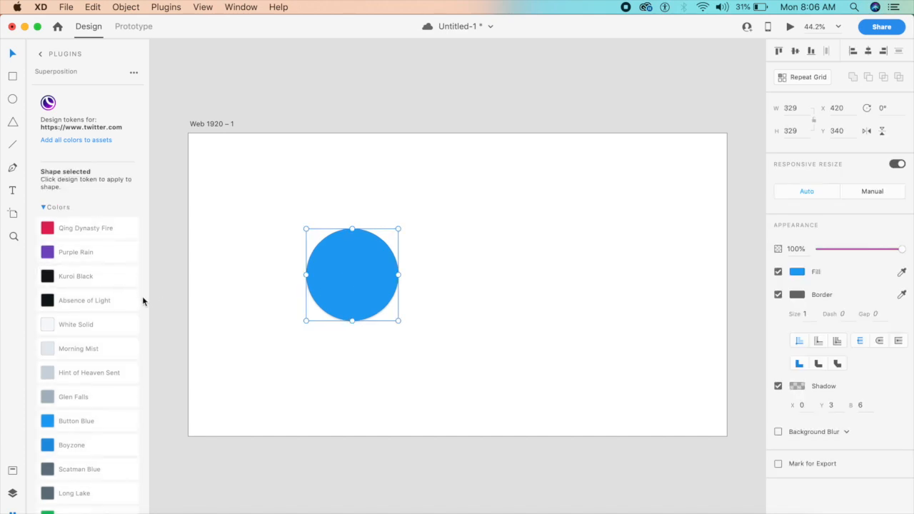
left_click(43, 207)
left_click(44, 228)
left_click(45, 230)
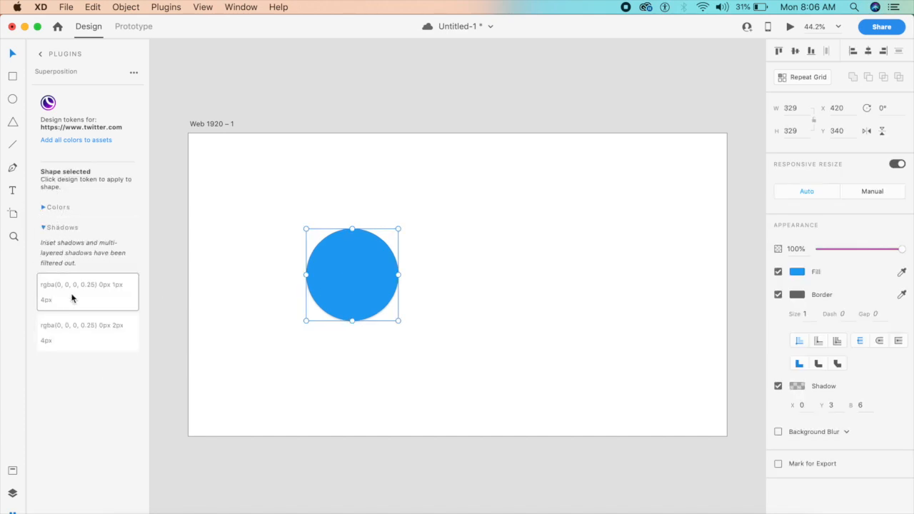
left_click(77, 300)
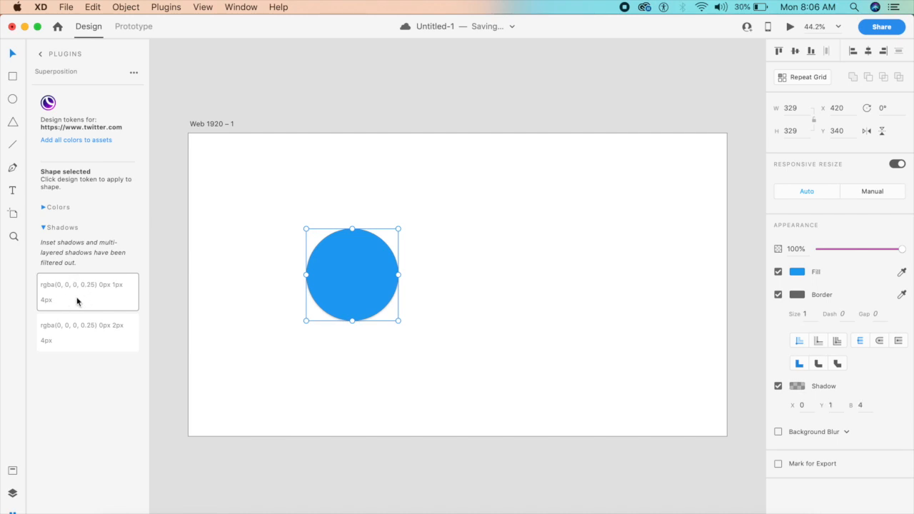
left_click(73, 333)
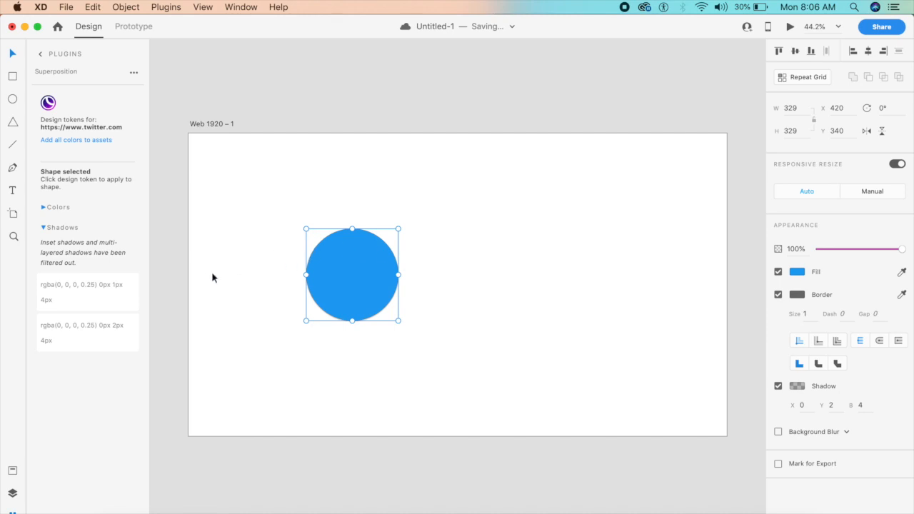
left_click(490, 310)
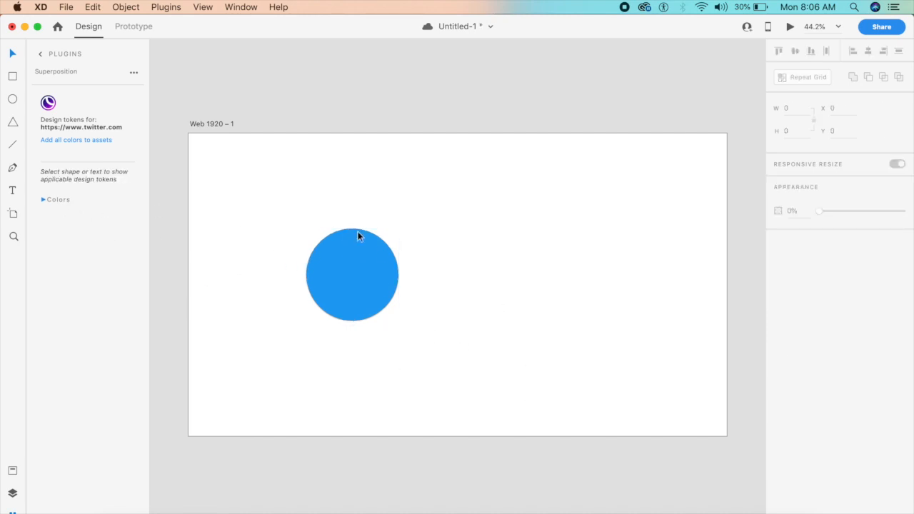
- Leave the Superposition plugin, shrink the blue circle to about 138 px and scatter six copies of it across the artboard
left_click(41, 55)
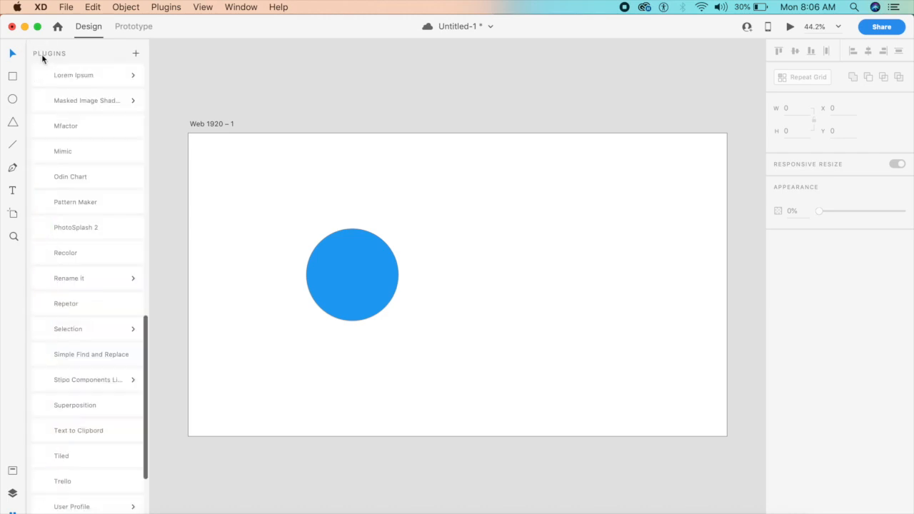
left_click(346, 293)
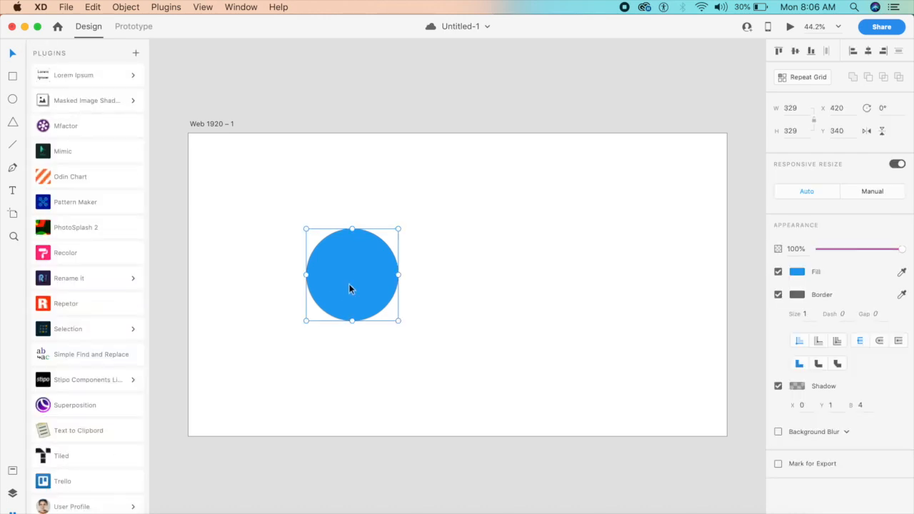
mouse_move(397, 320)
left_mouse_down()
mouse_move(350, 272)
mouse_move(444, 249)
mouse_move(543, 272)
mouse_move(595, 261)
mouse_move(394, 315)
left_mouse_up()
left_click_drag(433, 253, 443, 316)
left_click_drag(520, 273, 318, 328)
- Select all seven circles and start the Arranger for XD plugin past its introduction
left_click_drag(249, 197, 612, 339)
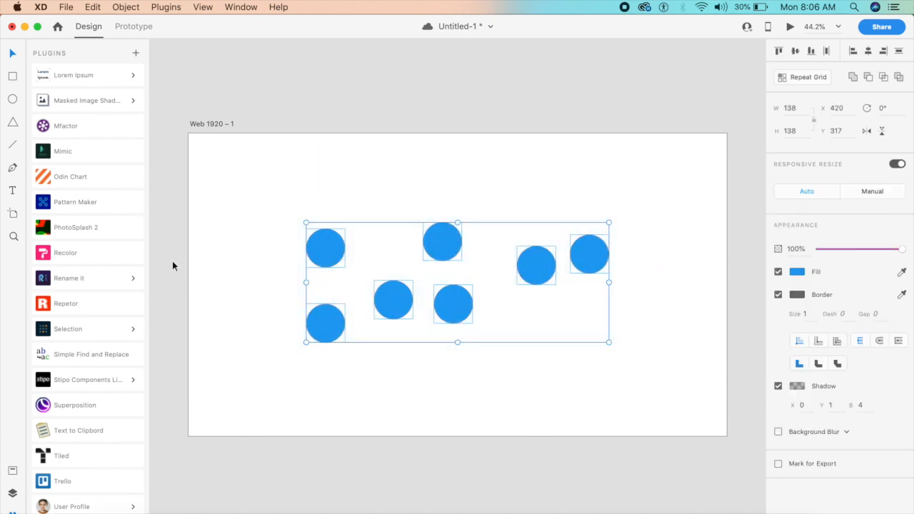
scroll(68, 393, "down", 5)
scroll(67, 393, "up", 15)
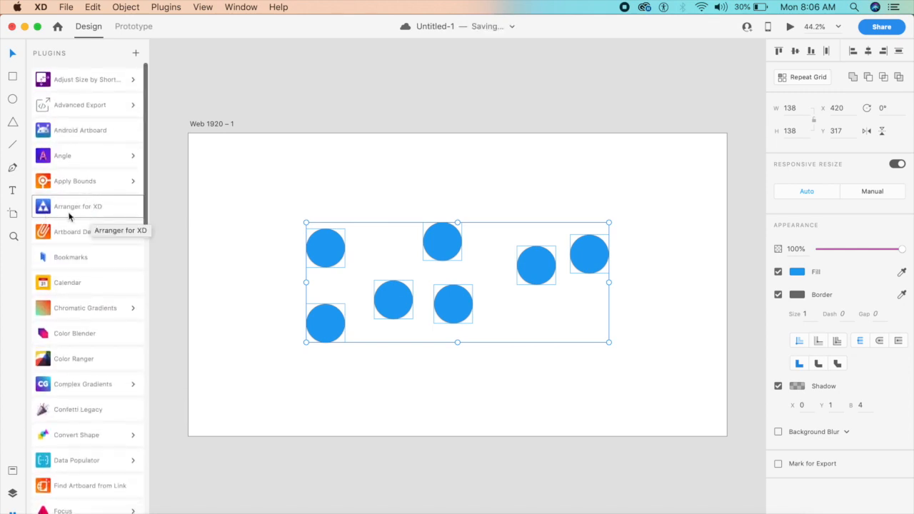
left_click(70, 212)
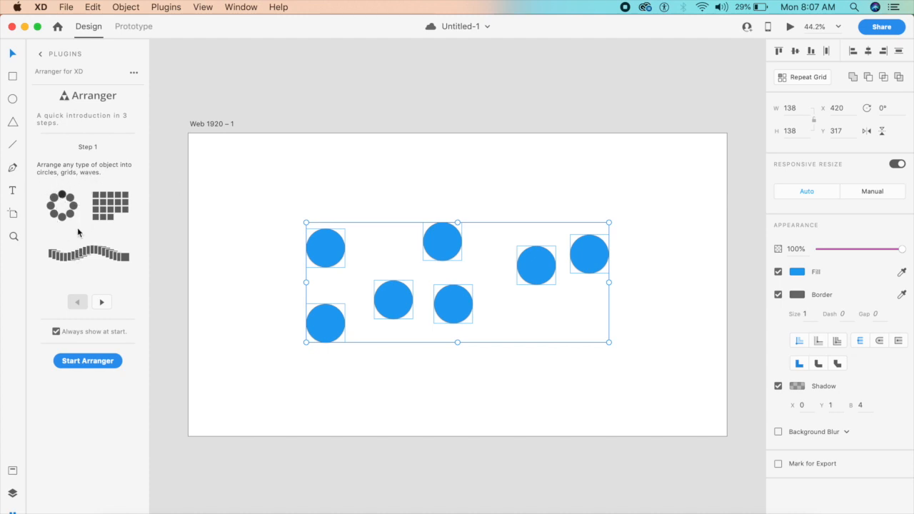
left_click(103, 362)
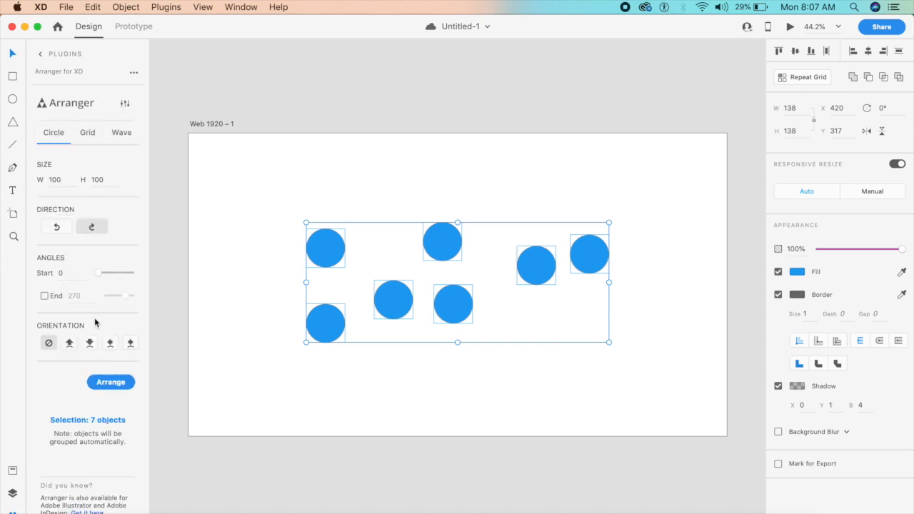
- Arrange the circles in a ring with a start angle of 50 and a width and height of 200
left_click(75, 273)
type("50")
left_click(59, 179)
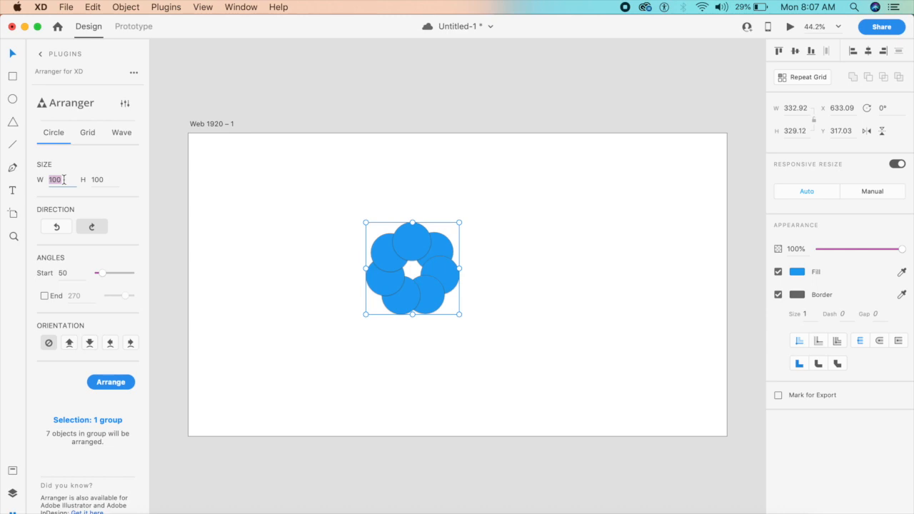
type("200")
left_click(106, 178)
type("200")
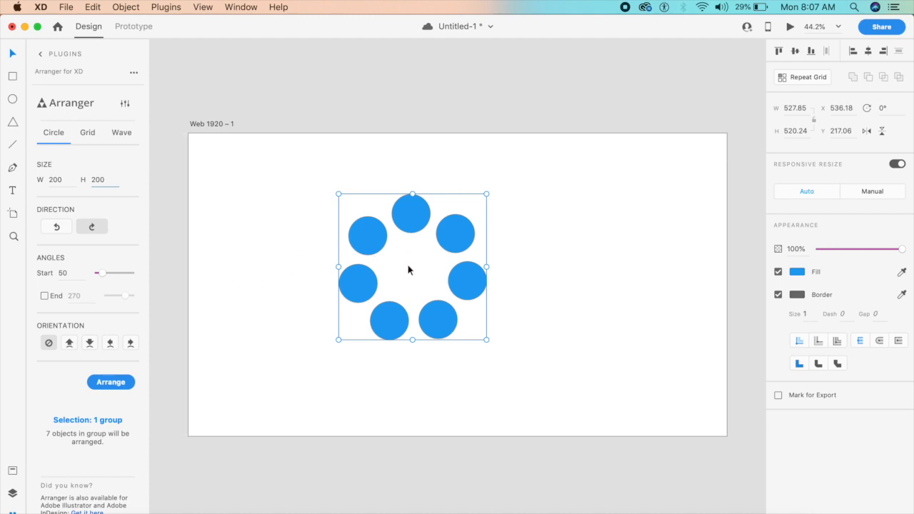
- Set the ring's start angle to 0 and rearrange the circles with different orientation options
mouse_move(103, 273)
left_mouse_down()
mouse_move(127, 273)
mouse_move(93, 273)
mouse_move(130, 279)
mouse_move(90, 278)
left_mouse_up()
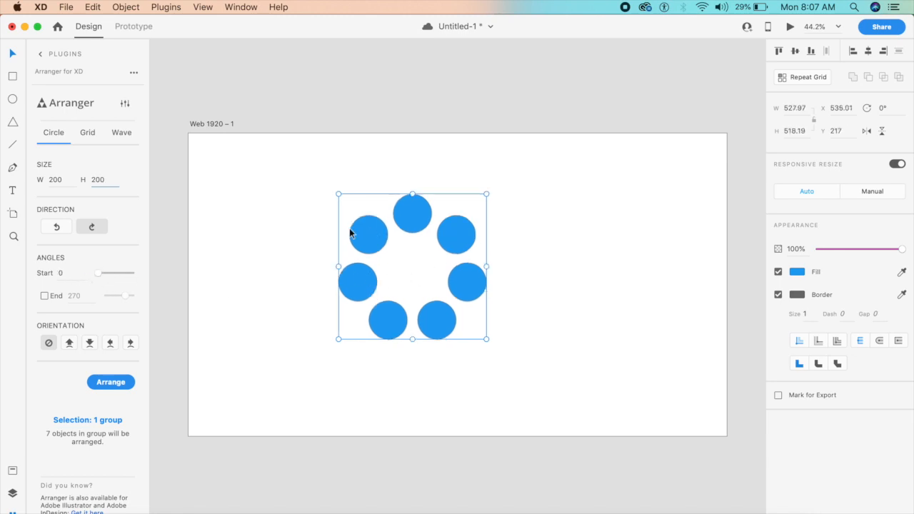
left_click(109, 348)
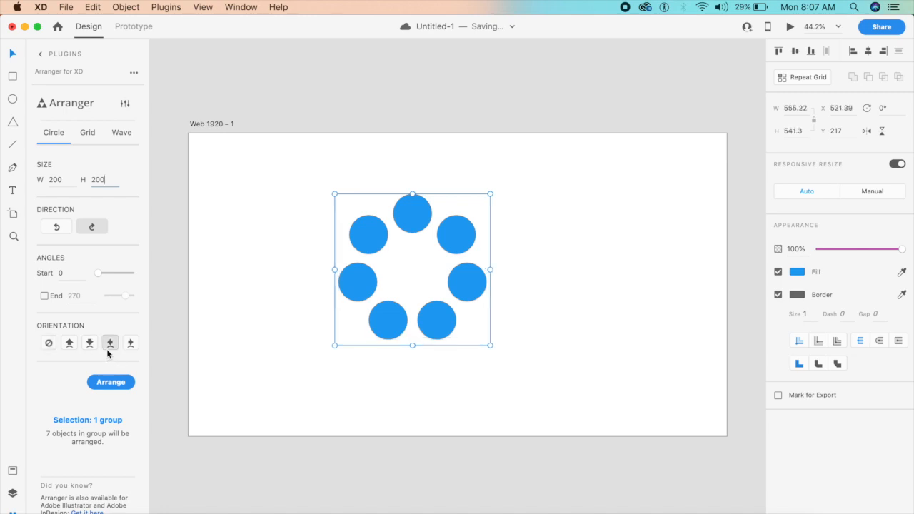
left_click(71, 345)
left_click(89, 344)
left_click(126, 380)
- Arrange the circles in a grid with 10 columns and a gutter width of 50
left_click(92, 136)
double_click(78, 179)
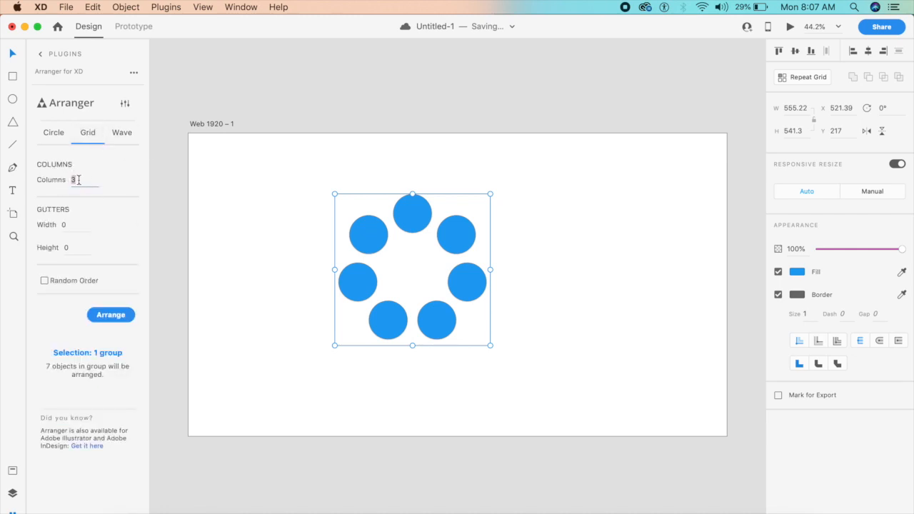
type("10")
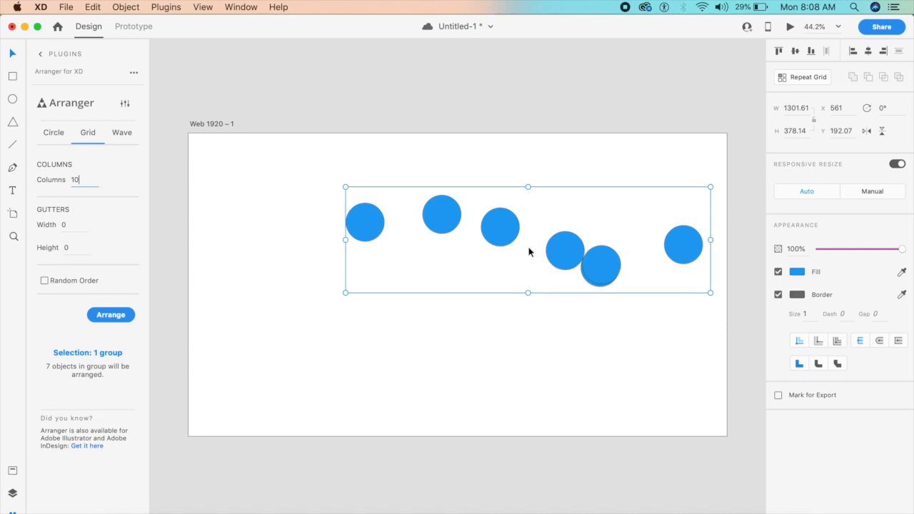
double_click(84, 227)
type("50")
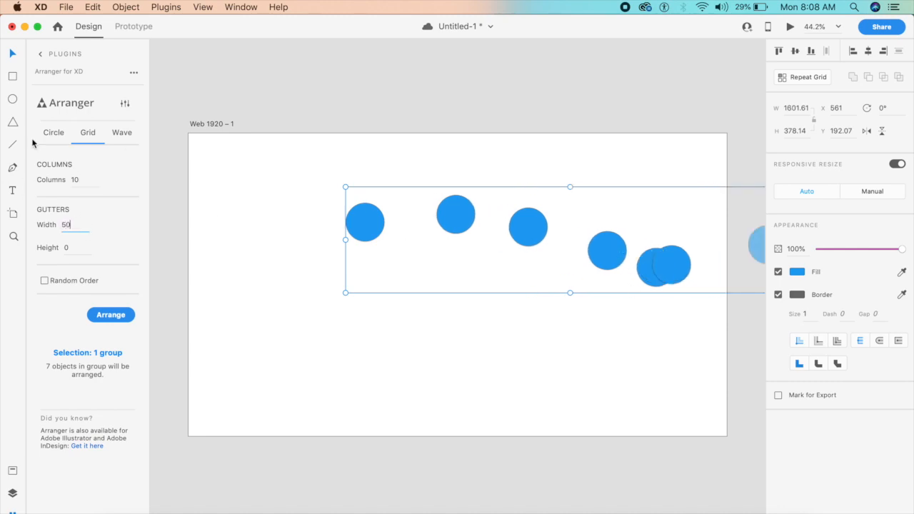
- Set the grid's gutter height to 200 and try random order on and off
double_click(78, 252)
double_click(75, 227)
left_click(69, 280)
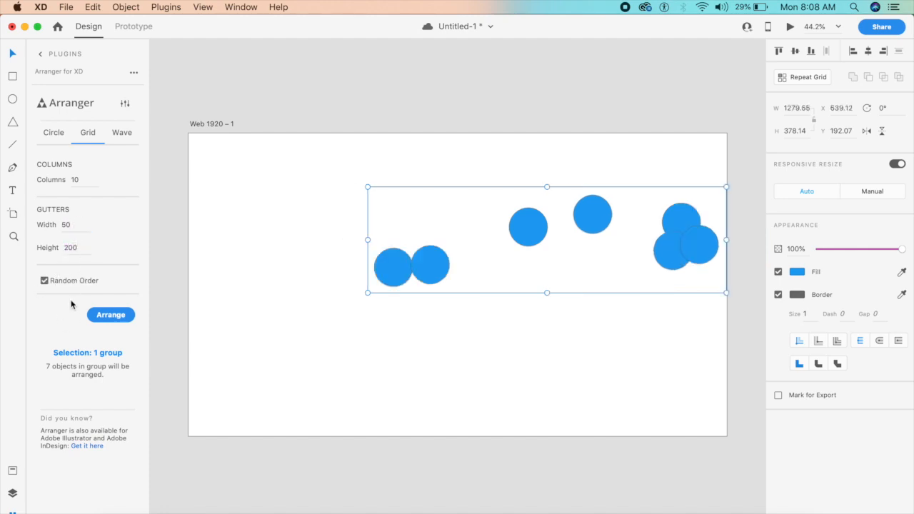
left_click(70, 281)
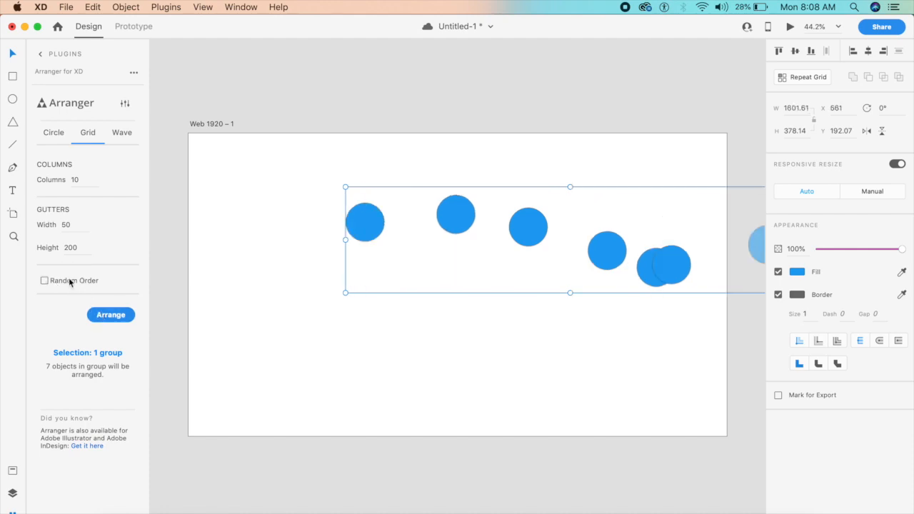
- Arrange the circles in a wave with a period of 500
left_click(80, 281)
left_click(120, 134)
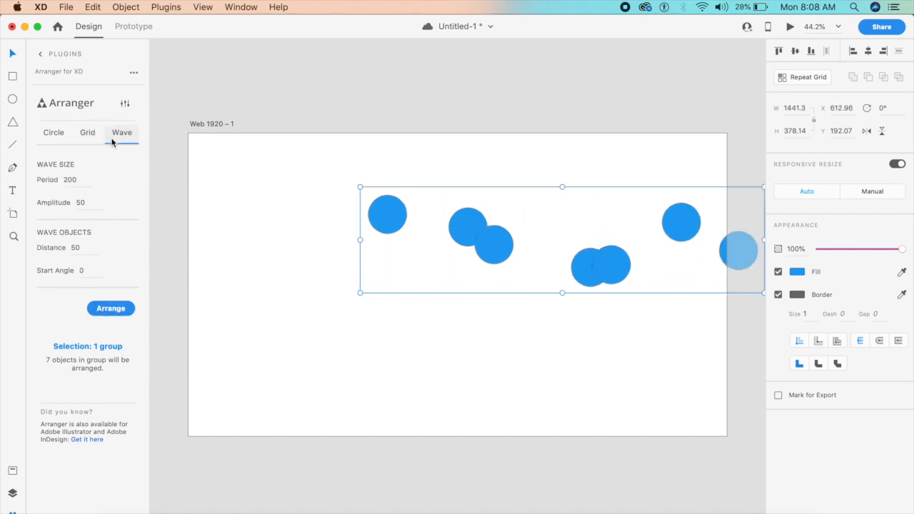
double_click(70, 180)
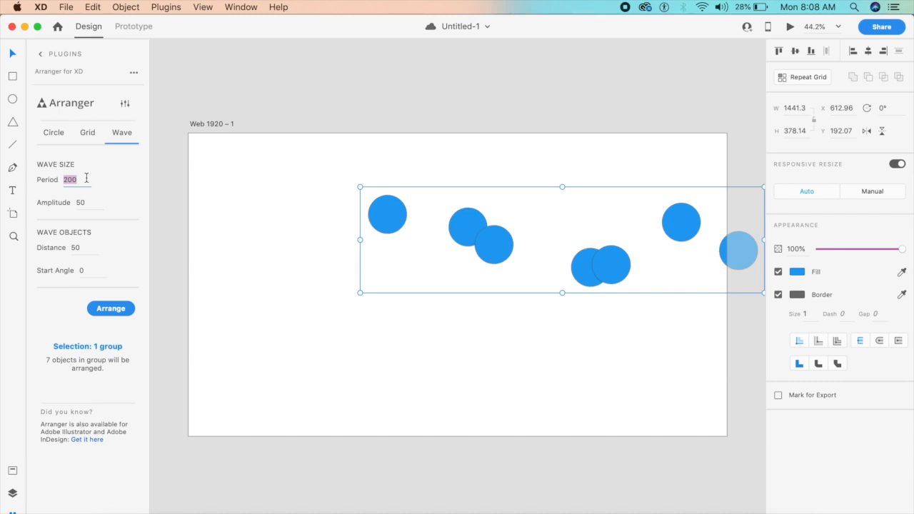
key("Return")
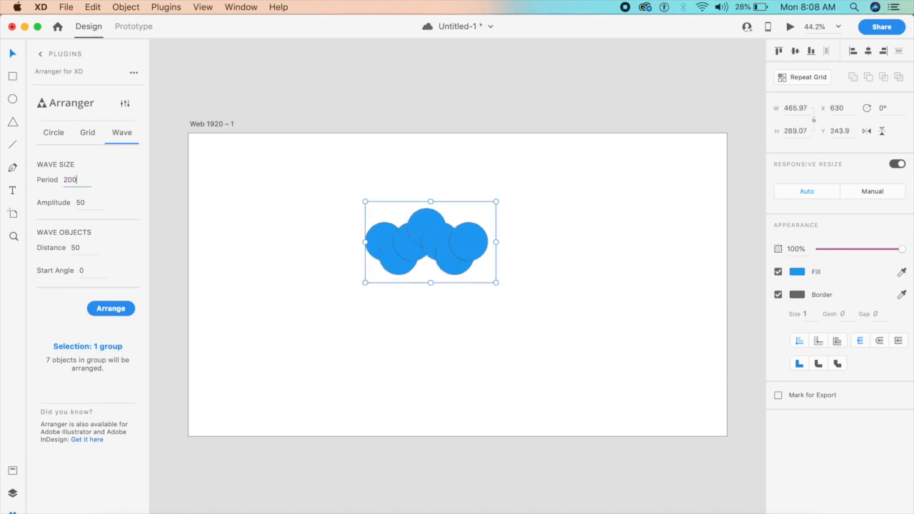
key("BackSpace")
key("BackSpace")
key("BackSpace")
type("500")
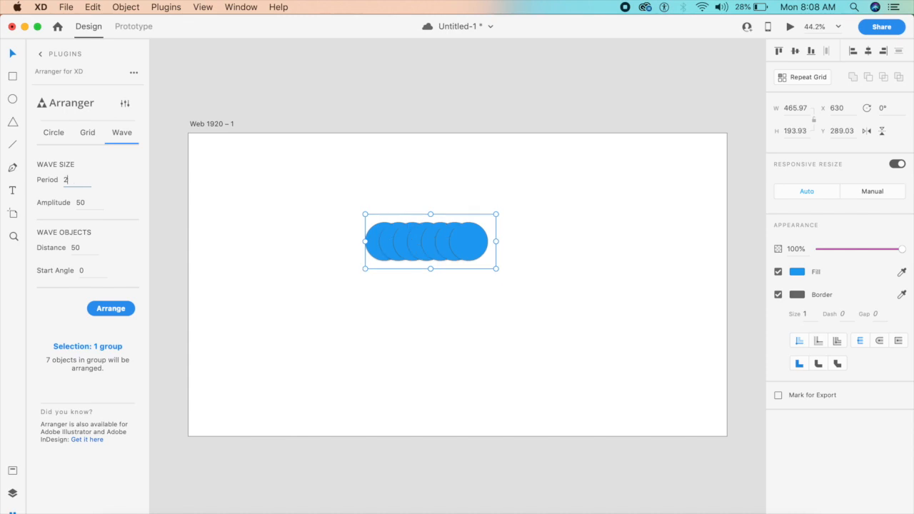
- Set the wave's amplitude to 100, the distance between objects to 100 and the start angle to 20
left_click(89, 209)
type("100")
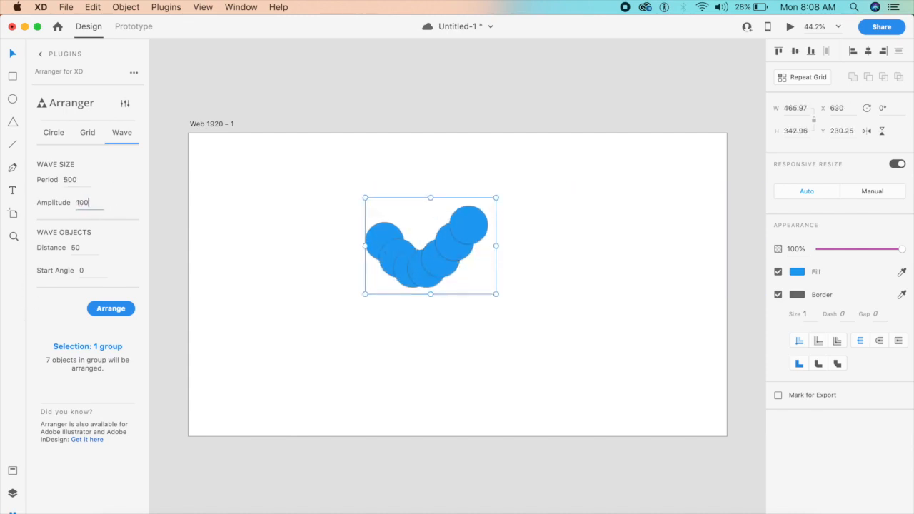
left_click(85, 250)
type("100")
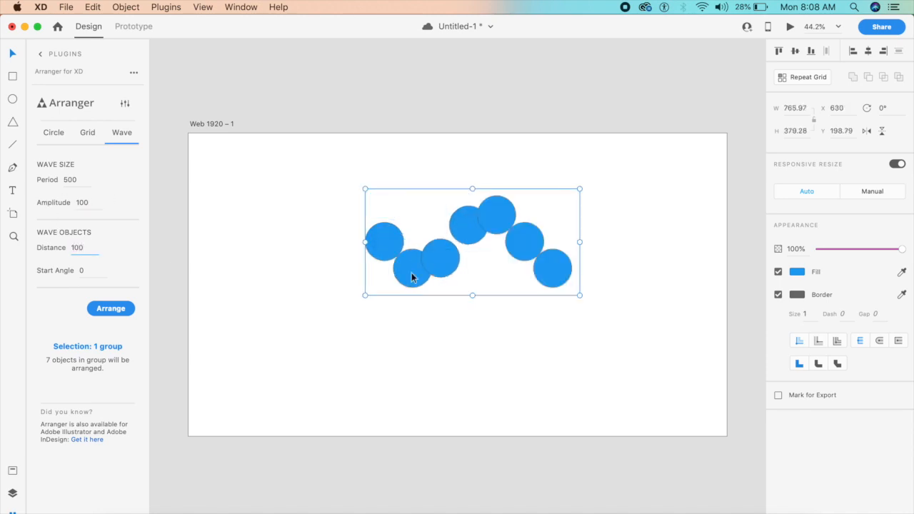
left_click(97, 269)
type("20")
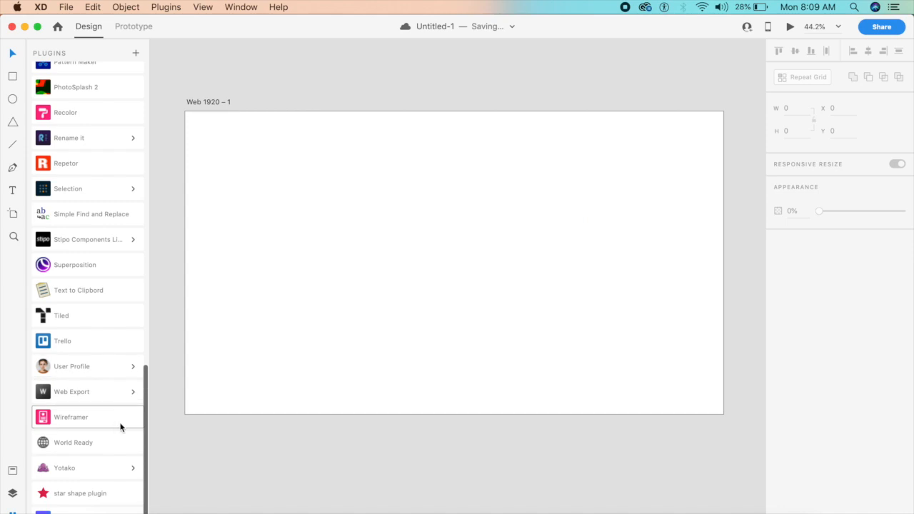
- Start the Wireframer plugin and browse through its wireframe templates
left_click(106, 420)
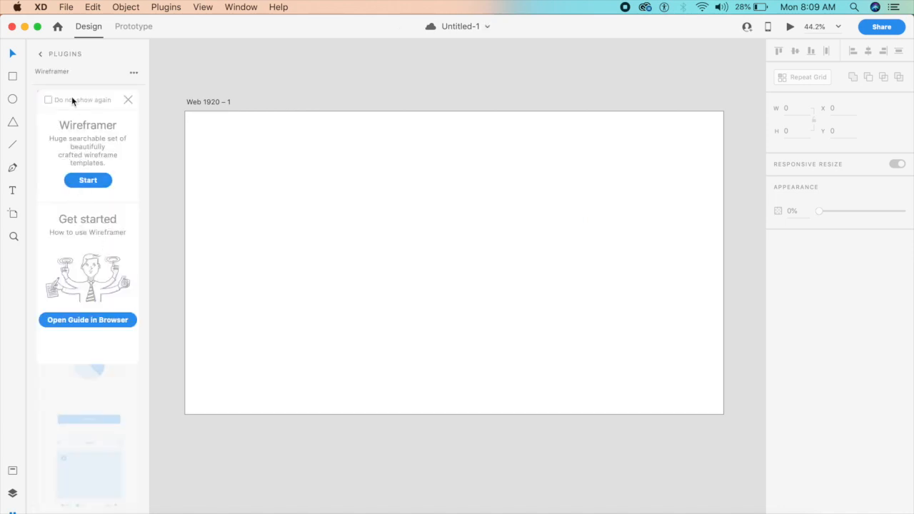
left_click(86, 180)
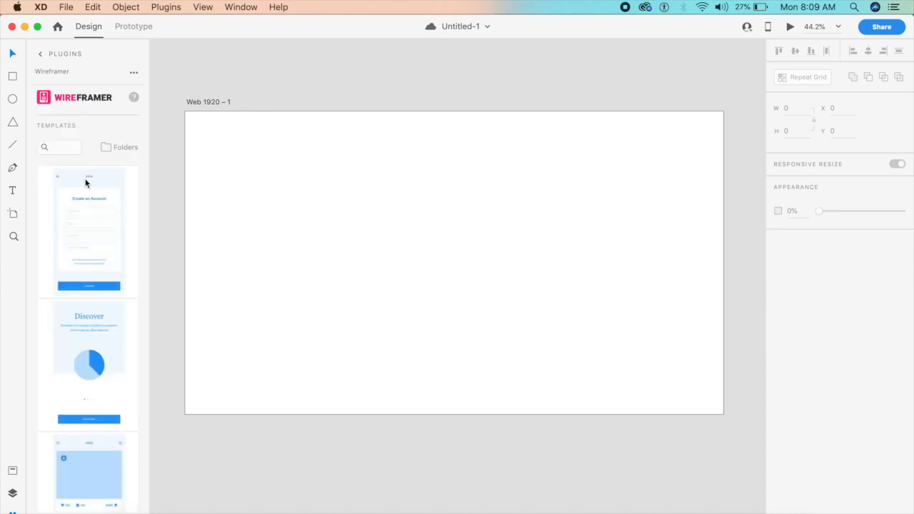
scroll(90, 261, "down", 5)
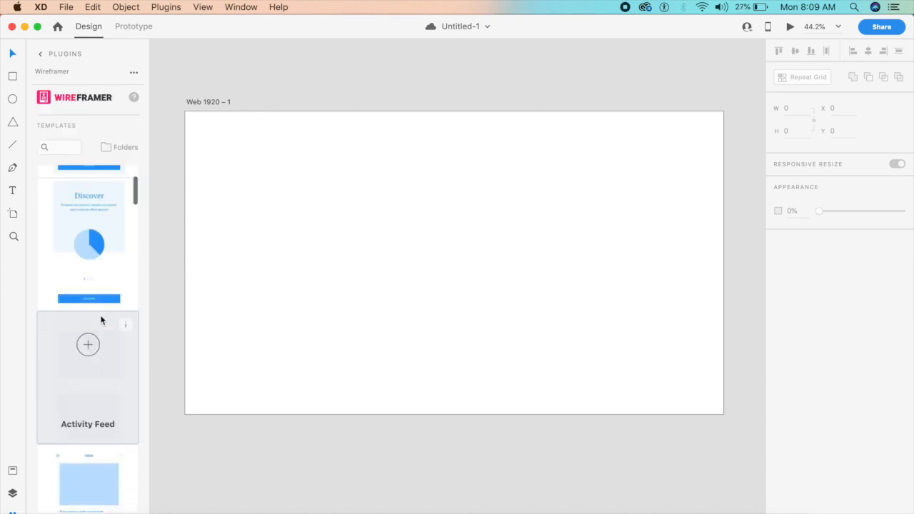
scroll(87, 292, "down", 5)
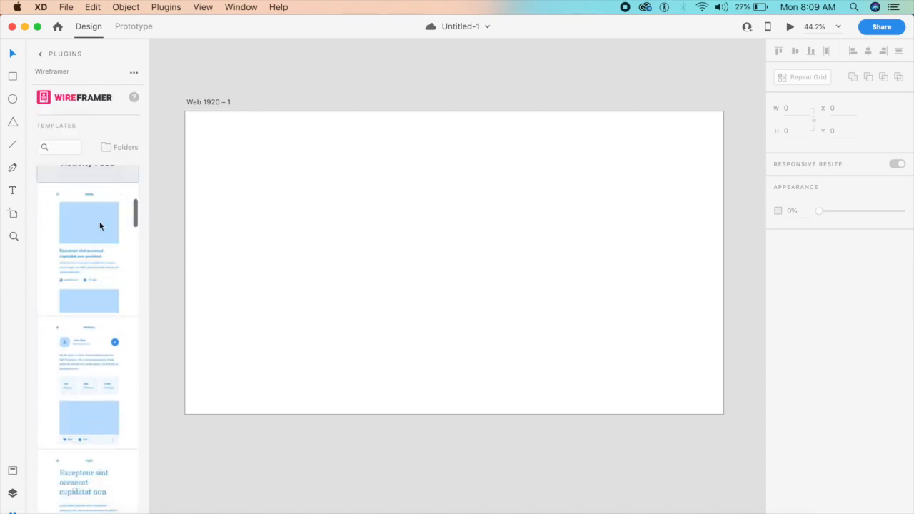
scroll(101, 355, "down", 5)
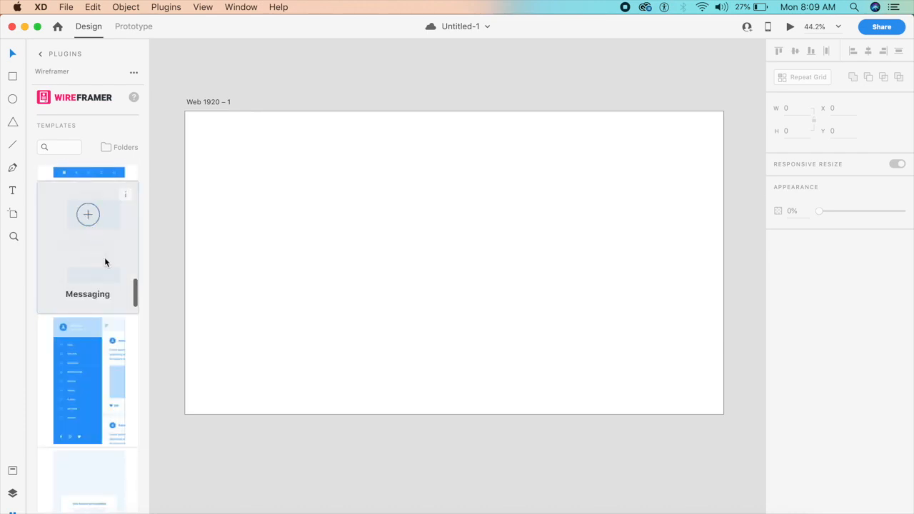
scroll(85, 384, "down", 6)
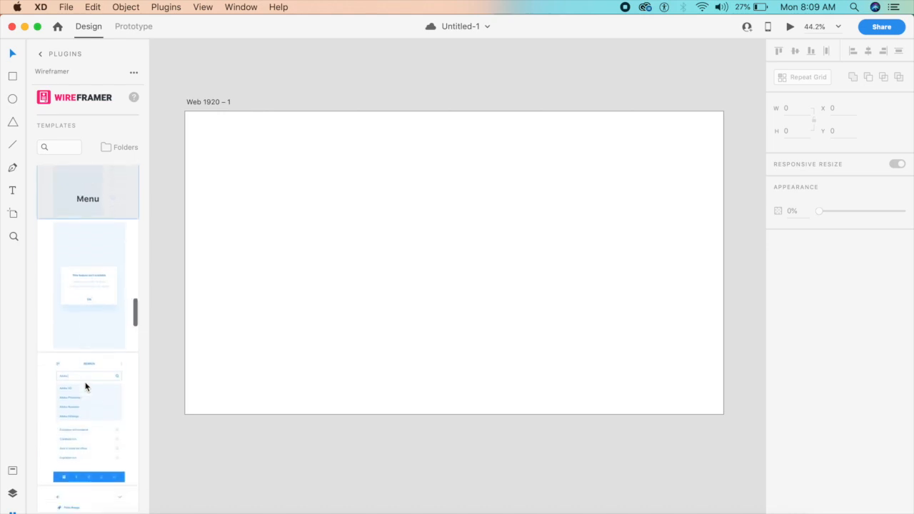
scroll(86, 386, "down", 8)
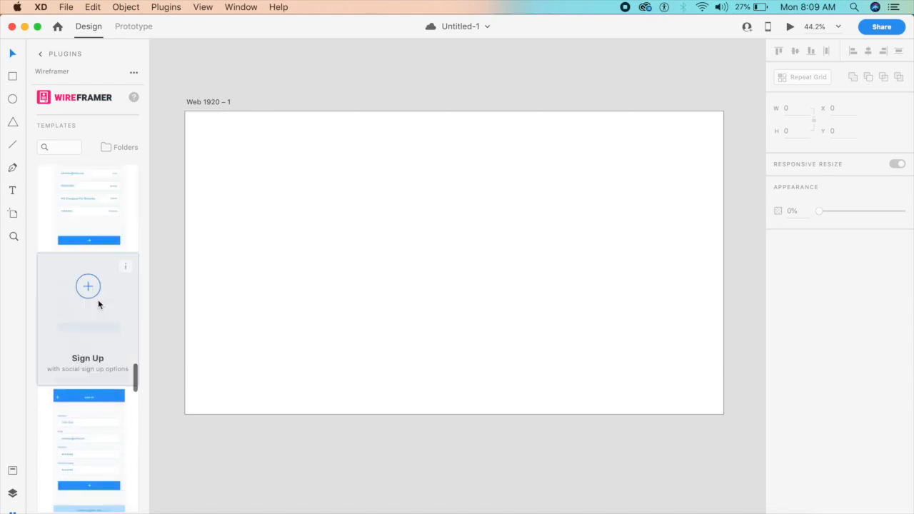
- Search the Wireframer templates for "card" and add the UI Elements - Cards template to the document
left_click(60, 150)
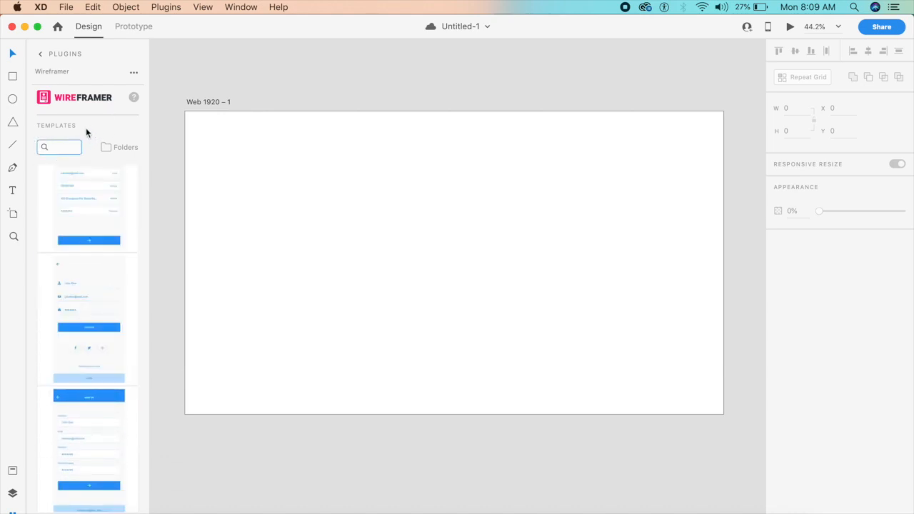
type("card")
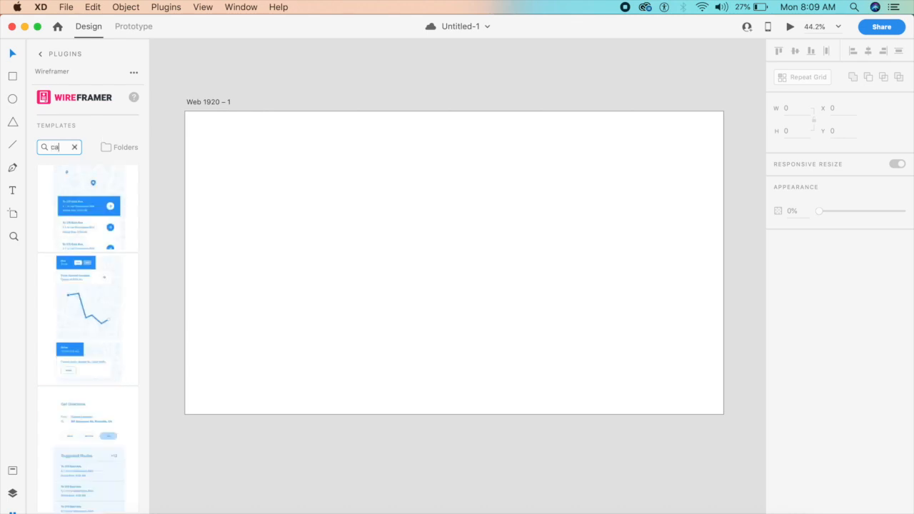
mouse_move(107, 381)
left_click(87, 333)
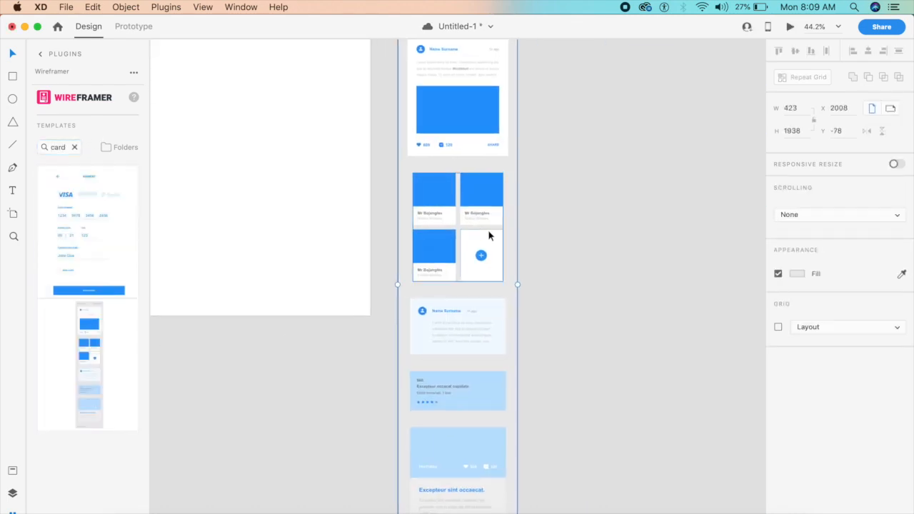
- Move the first post card from the UI Elements - Cards artboard onto the Web 1920 – 1 artboard
scroll(489, 232, "up", 5)
left_click(492, 257)
scroll(492, 257, "down", 2)
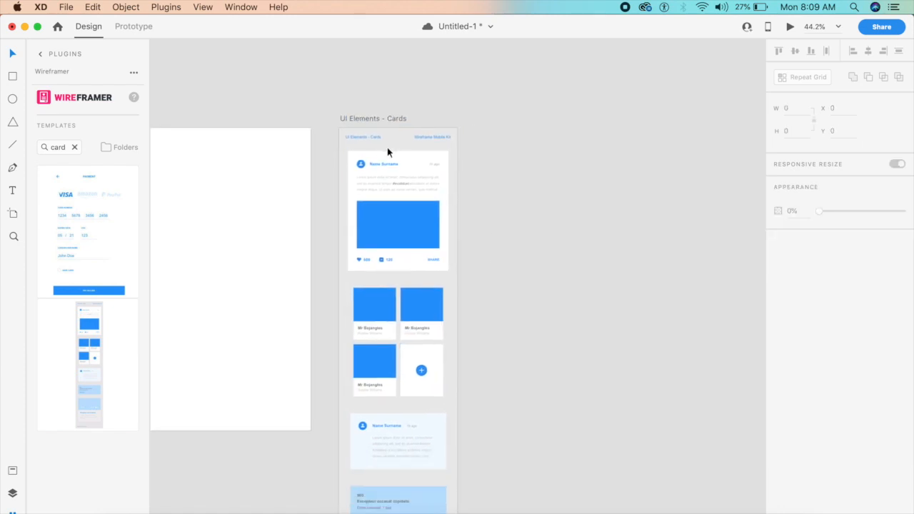
left_click(360, 119)
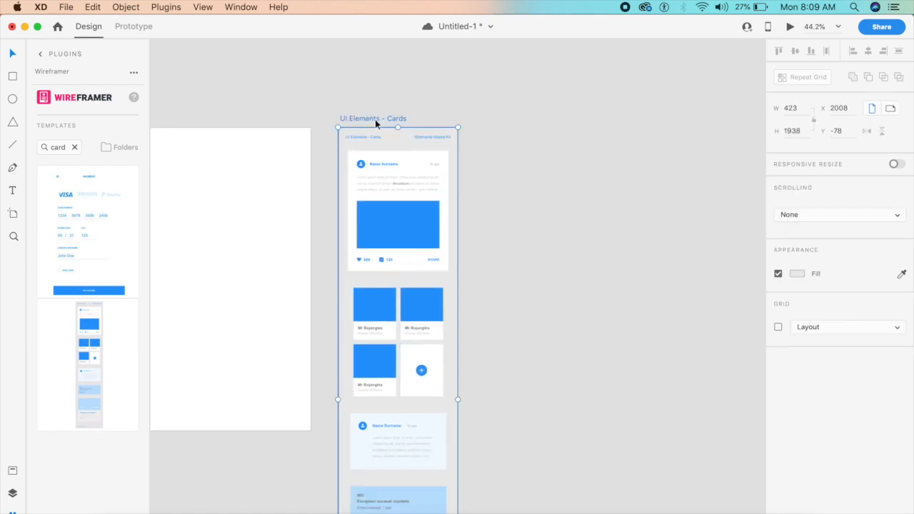
left_click(369, 263)
left_click_drag(369, 262, 197, 297)
left_click(283, 335)
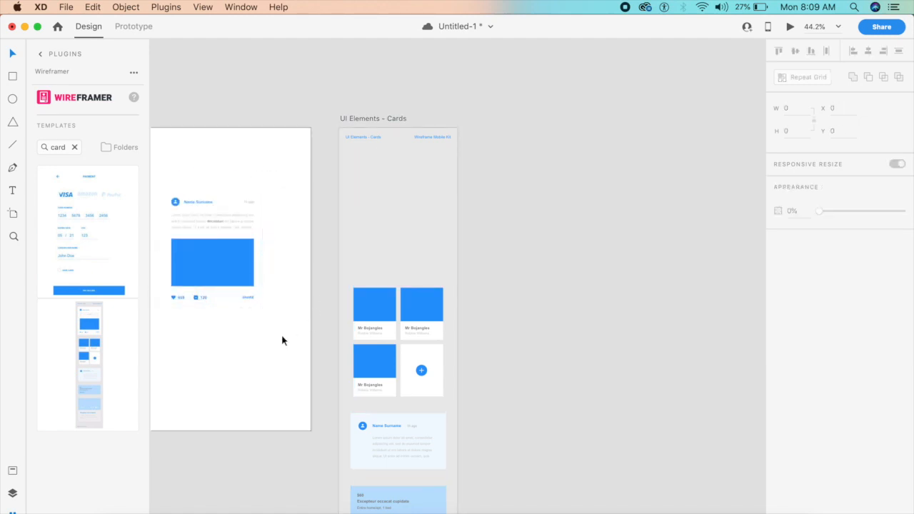
- Select the card on the Web 1920 – 1 artboard and look through Wireframer's template folder categories
scroll(281, 335, "left", 7)
scroll(282, 336, "left", 6)
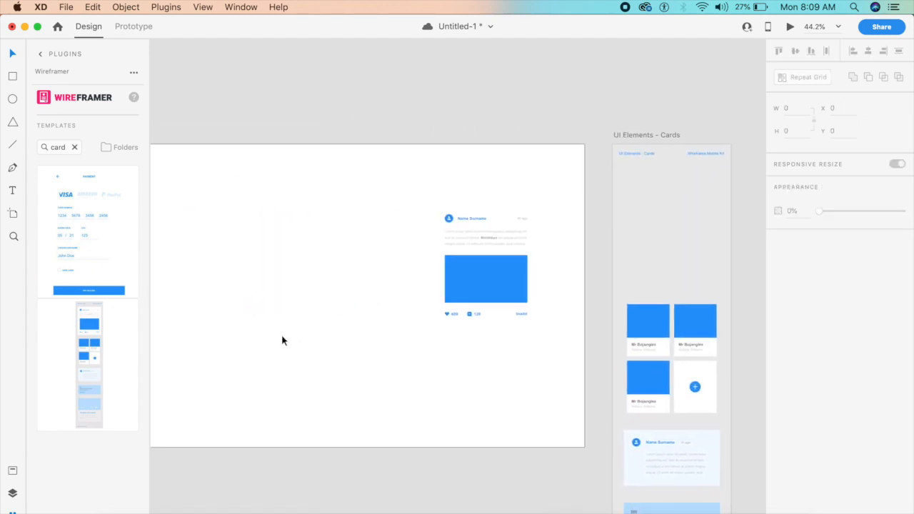
scroll(282, 337, "down", 3)
scroll(282, 339, "down", 3)
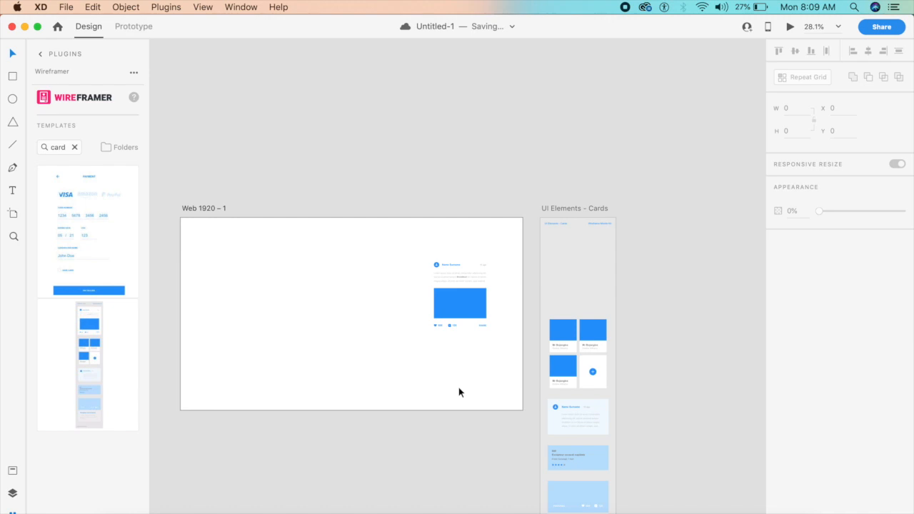
left_click_drag(416, 239, 489, 355)
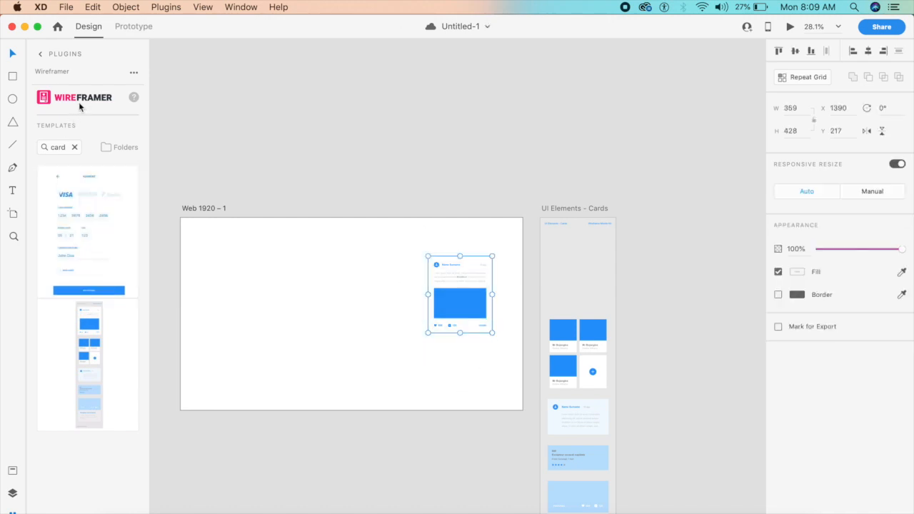
left_click(109, 150)
scroll(66, 312, "down", 5)
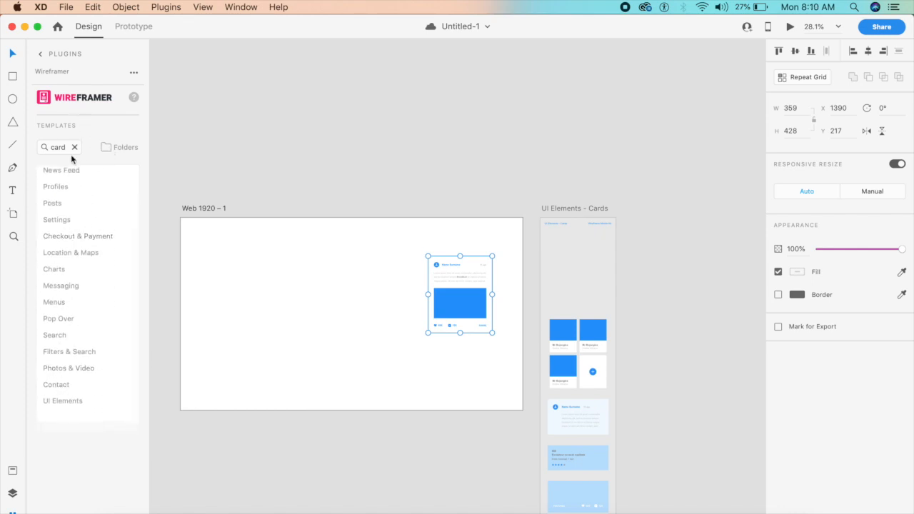
scroll(81, 231, "up", 3)
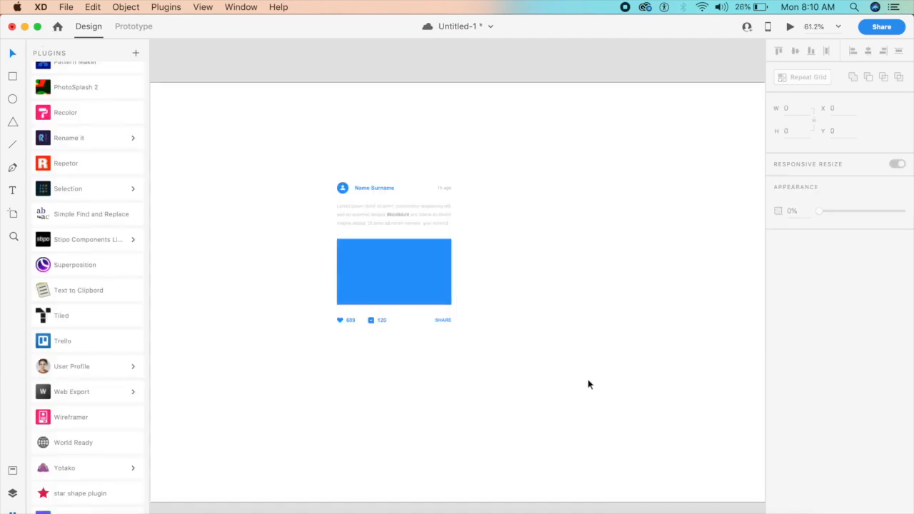
- Fill the card's blue image placeholder with the app mockup image from the Downloads folder in Finder
left_click(449, 292)
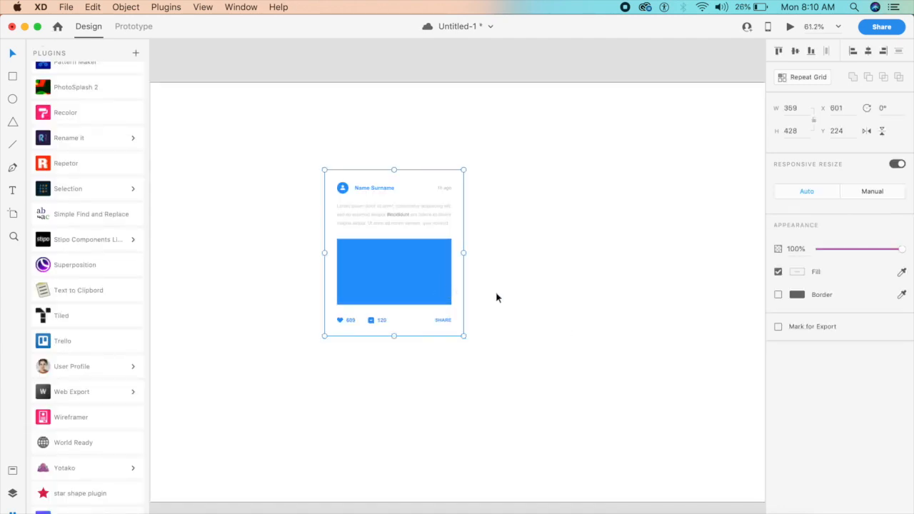
left_click(687, 513)
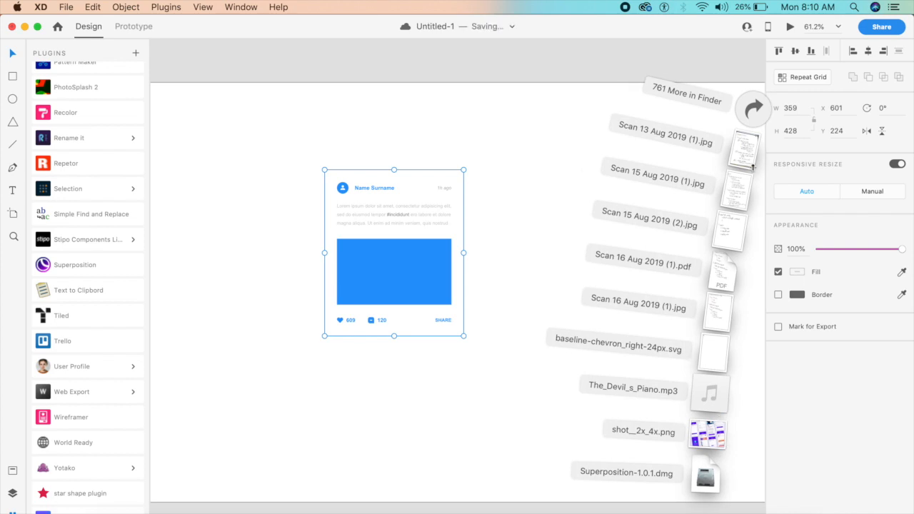
left_click(755, 113)
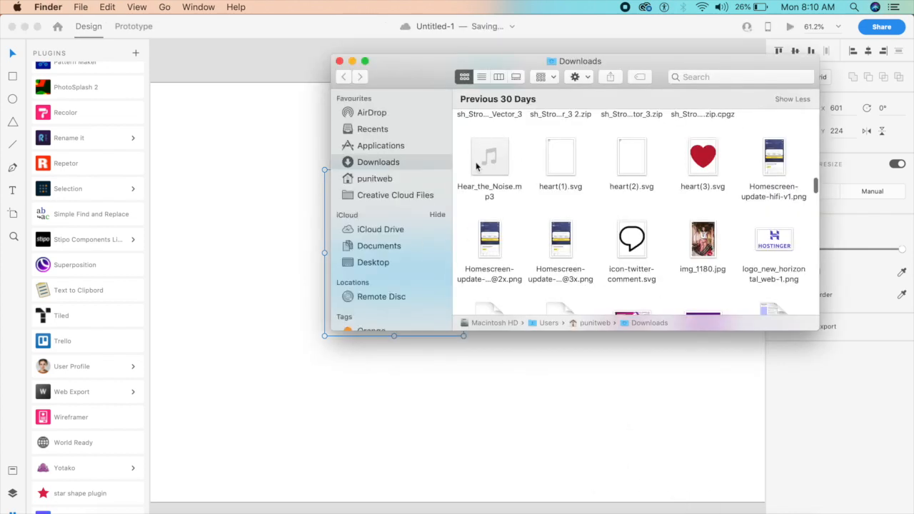
left_click_drag(527, 63, 656, 63)
scroll(664, 182, "up", 5)
scroll(661, 153, "up", 4)
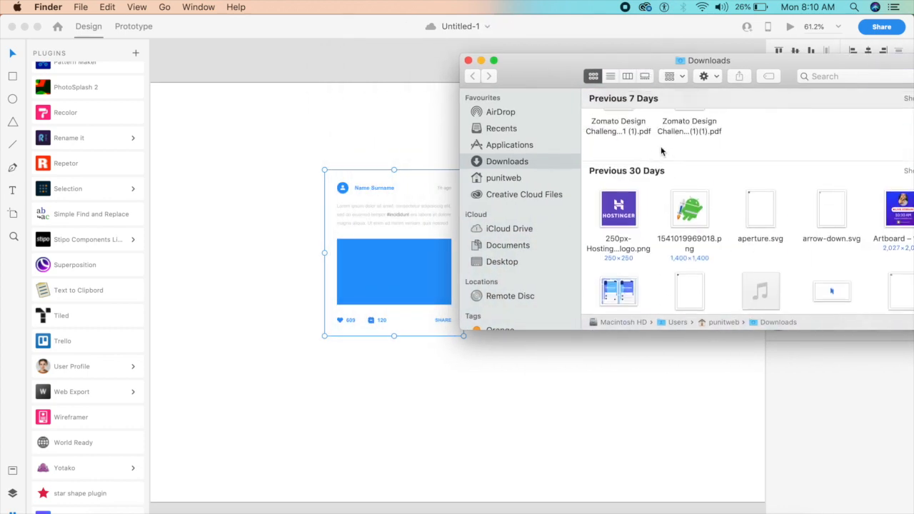
left_click(618, 293)
left_click_drag(617, 292, 396, 272)
left_click(412, 381)
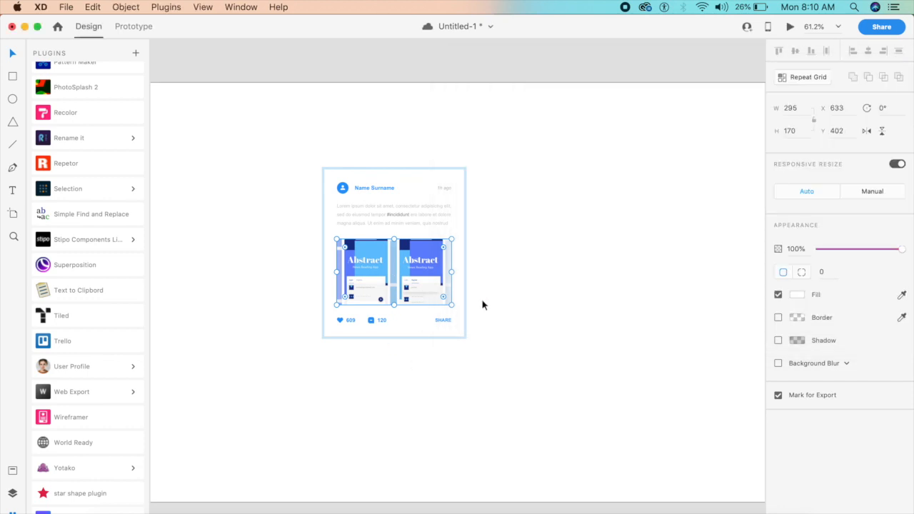
- Minify the card's image with the Image minify plugin and dismiss the completion dialog
left_click(474, 303)
left_click(394, 292)
scroll(78, 270, "up", 5)
scroll(78, 270, "up", 3)
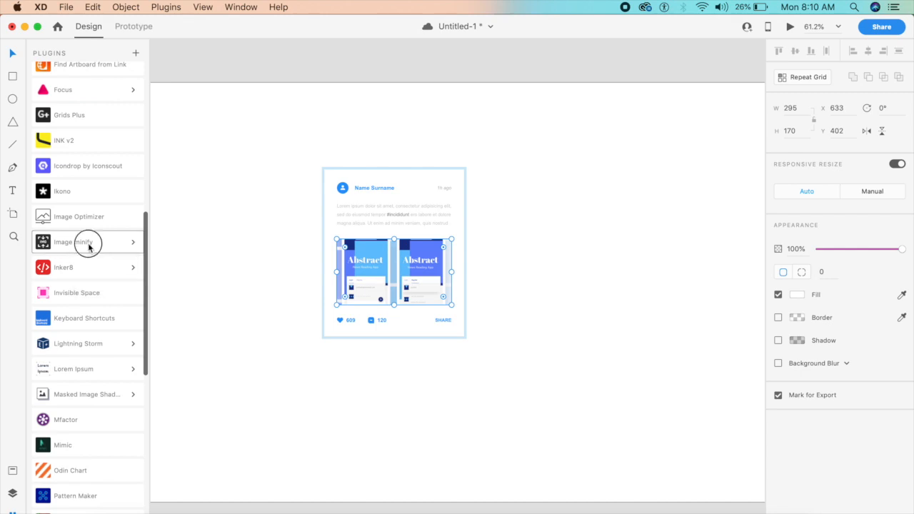
left_click(89, 246)
left_click(102, 265)
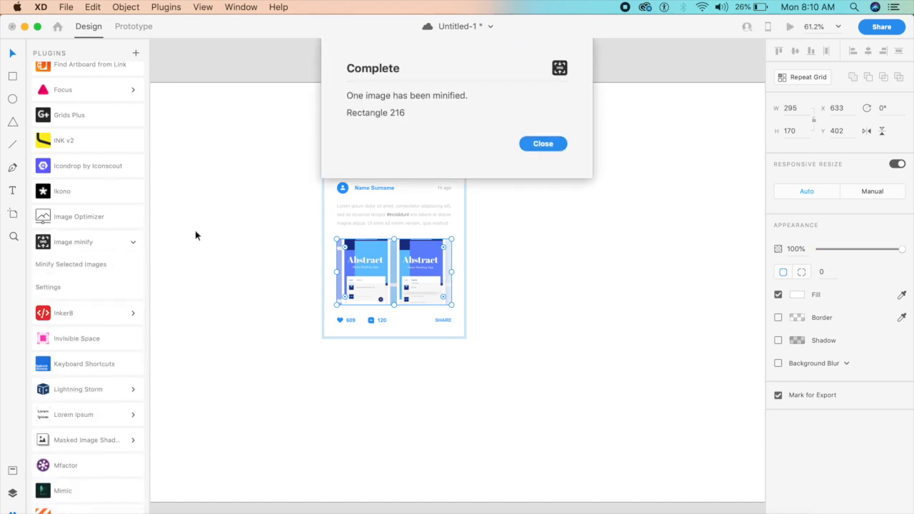
left_click(542, 144)
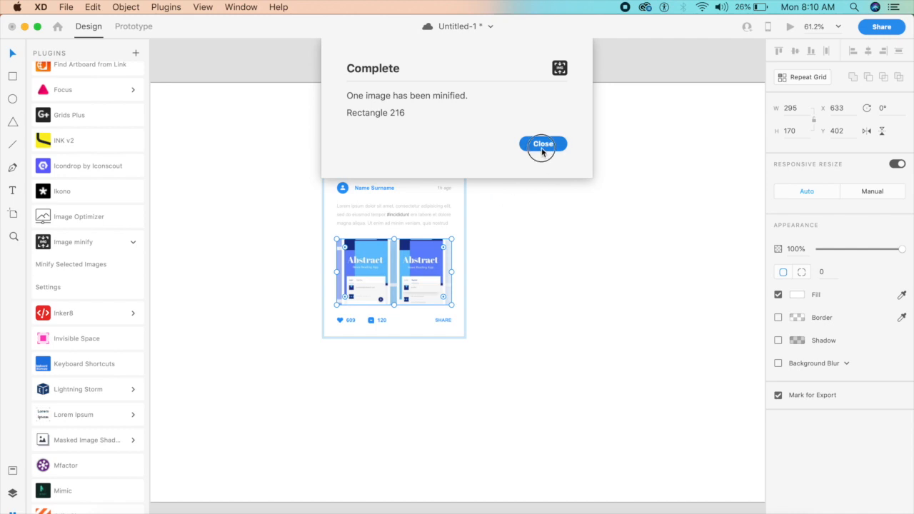
- Examine the quality of the minified image in the card up close
left_click(525, 235)
scroll(525, 236, "up", 5)
scroll(525, 236, "left", 4)
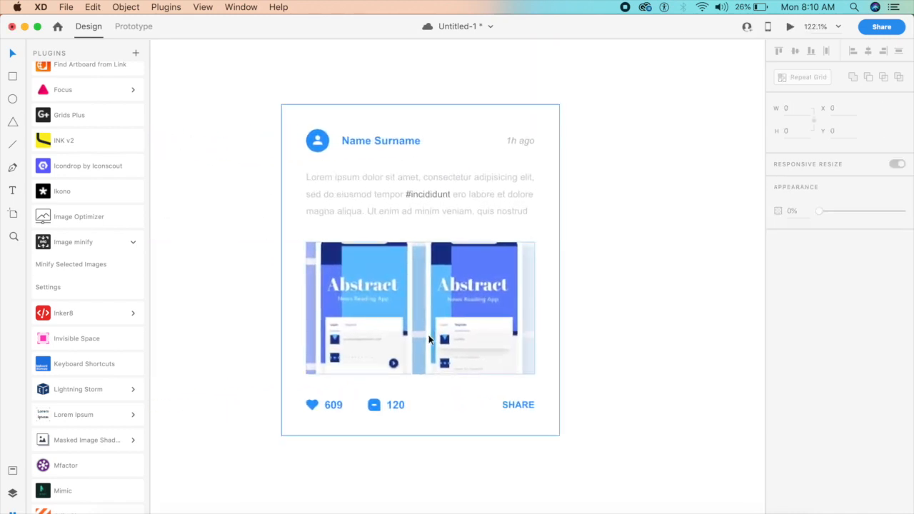
left_click(431, 340)
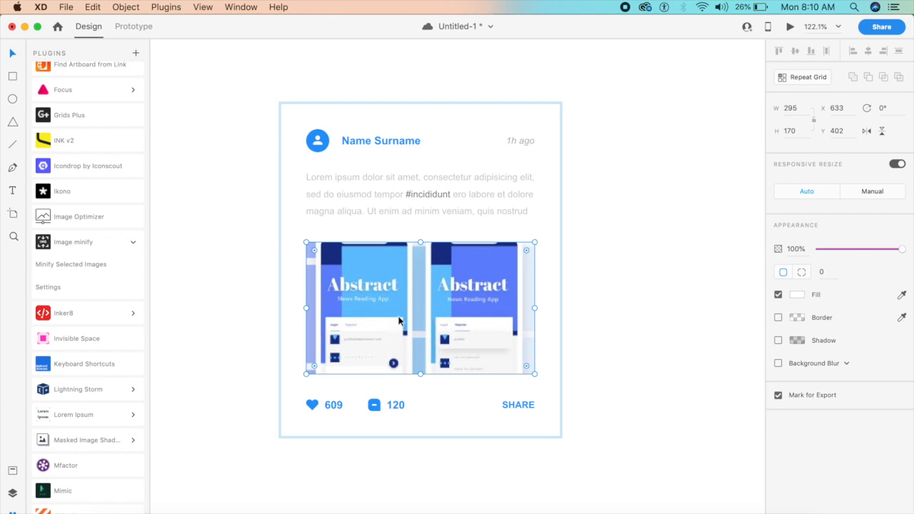
- Take a last look at the minified image, clear the card's selection and save the document
scroll(400, 314, "up", 5)
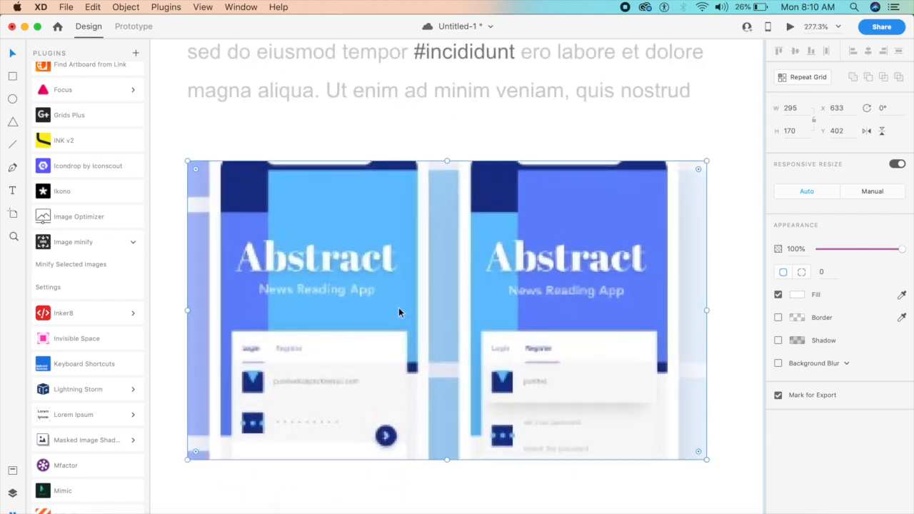
scroll(399, 313, "down", 6)
scroll(398, 308, "down", 4)
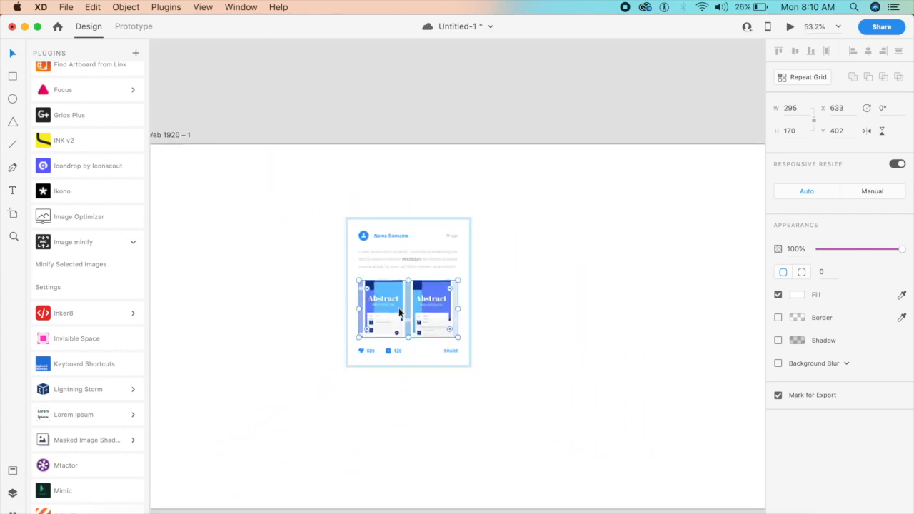
left_click(630, 311)
left_click(418, 314)
left_click(531, 310)
left_click(417, 311)
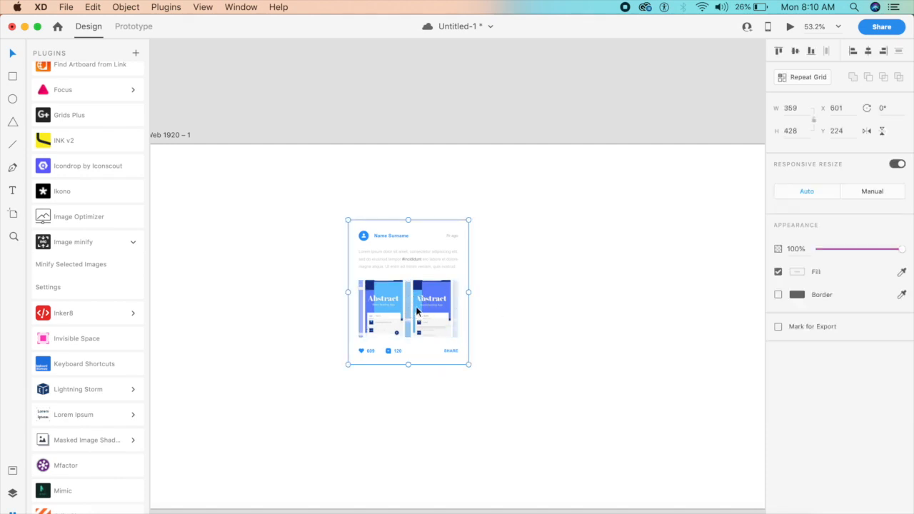
left_click(543, 305)
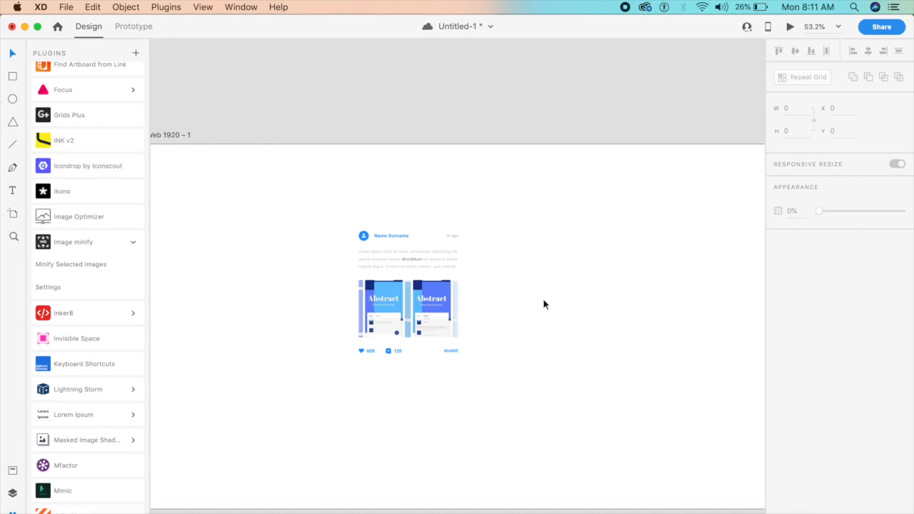
key("super+s")
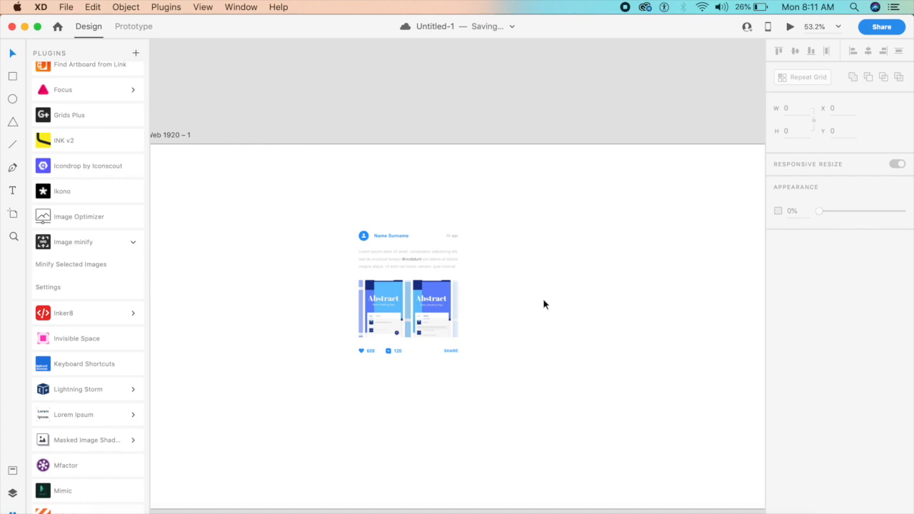
- Select the avatar icon inside the card and open the Recolor plugin
scroll(543, 298, "down", 3)
scroll(543, 297, "down", 1)
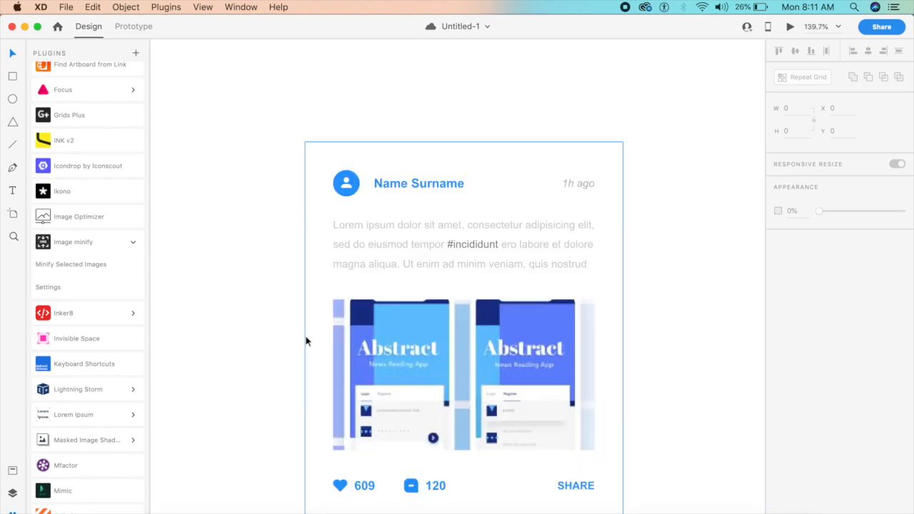
left_click(256, 285)
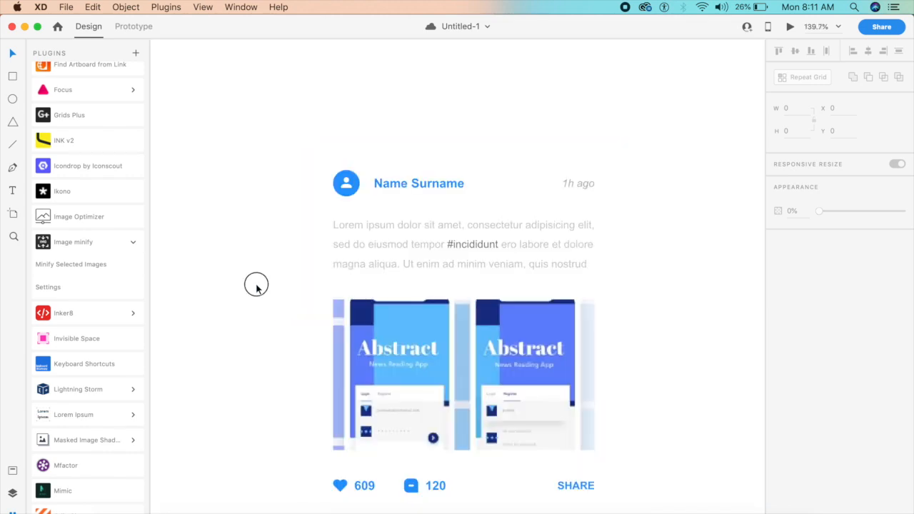
double_click(348, 187)
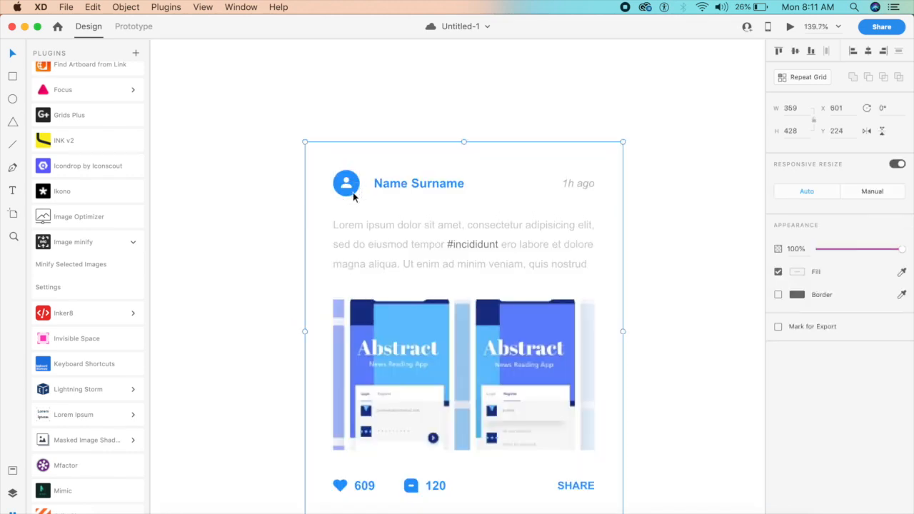
scroll(71, 464, "down", 5)
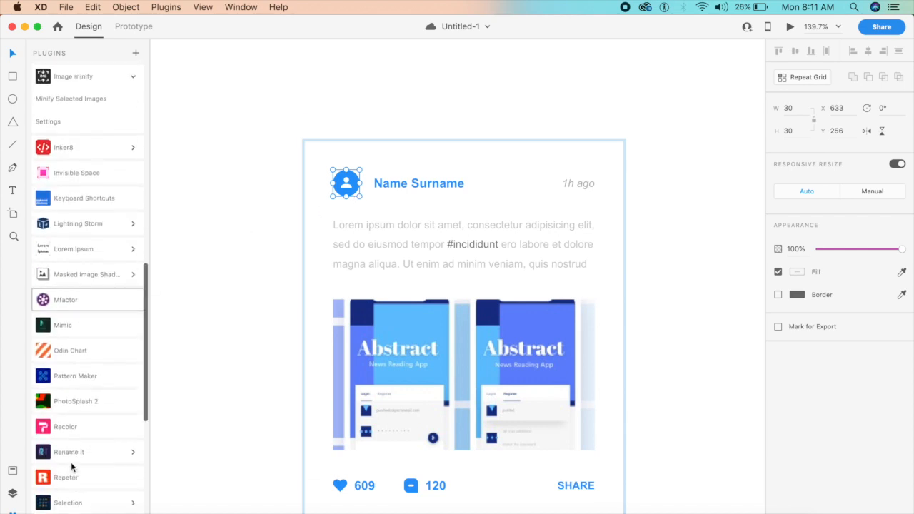
left_click(79, 432)
- Convert the card's "Name Surname" heading to grayscale with Recolor, applied to the selection only, and dismiss the summary
left_click(84, 179)
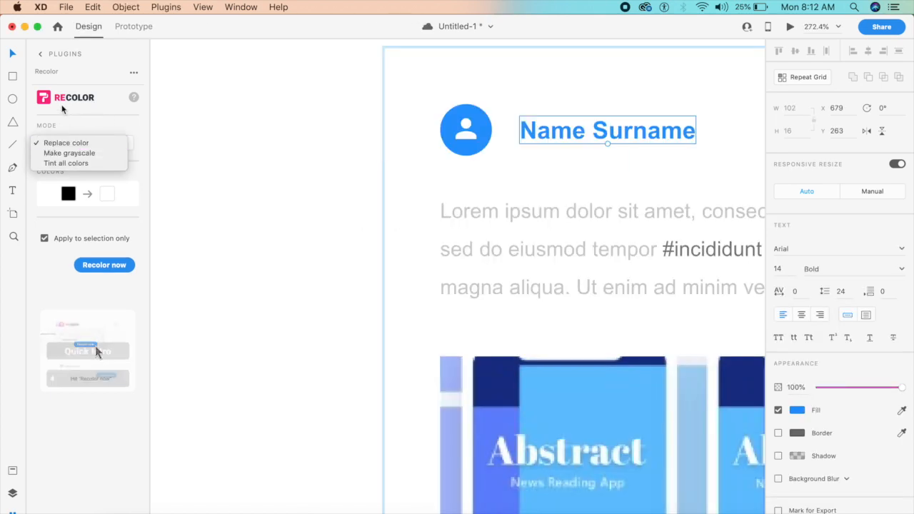
left_click(79, 154)
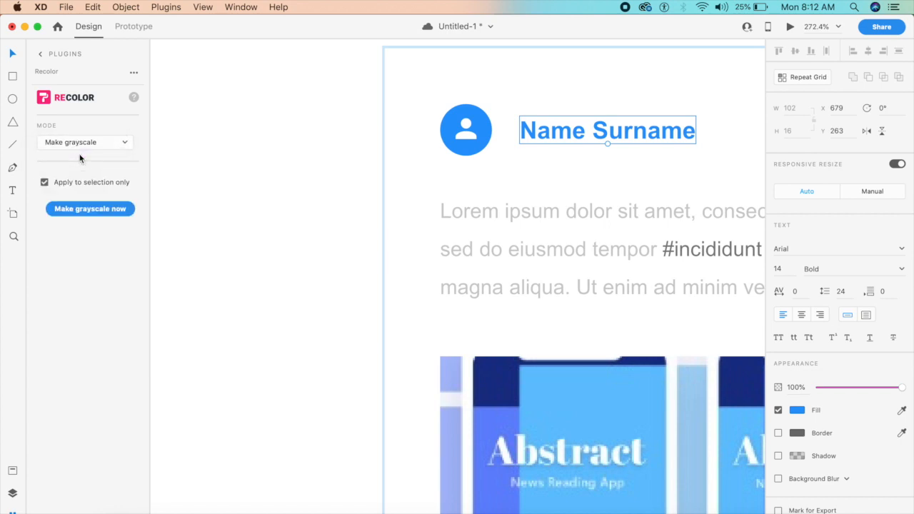
left_click(112, 213)
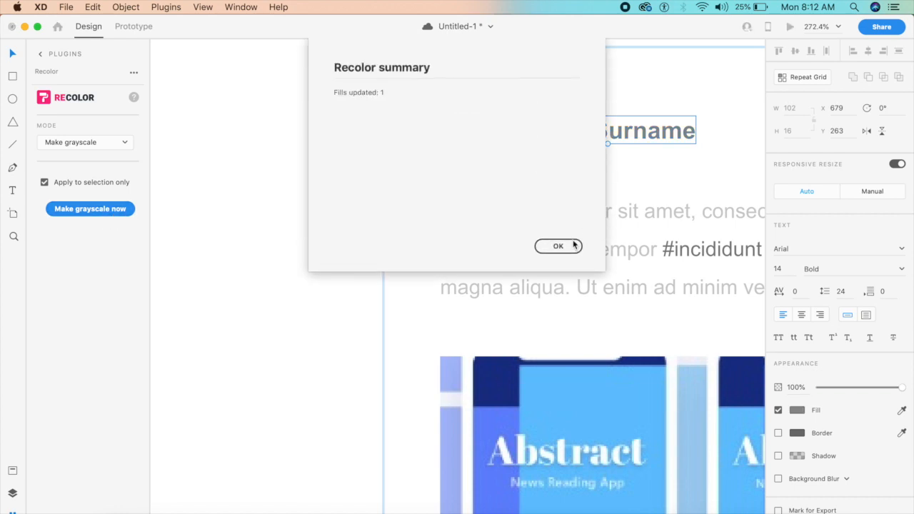
left_click(566, 247)
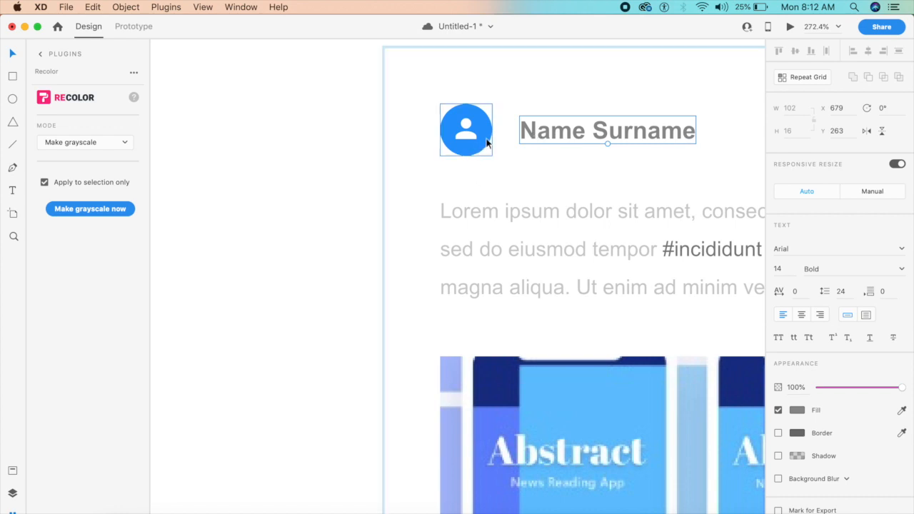
- Try to convert the card's app mockup image to grayscale with Recolor and dismiss the summary
scroll(549, 229, "down", 5)
scroll(550, 229, "right", 3)
scroll(557, 229, "down", 5)
scroll(557, 228, "right", 2)
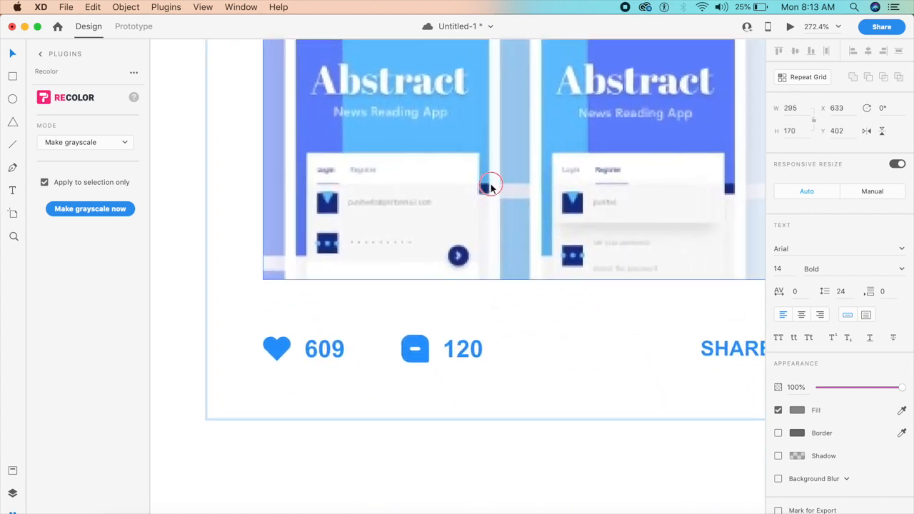
left_click(490, 187)
scroll(491, 194, "down", 3)
scroll(474, 217, "up", 1)
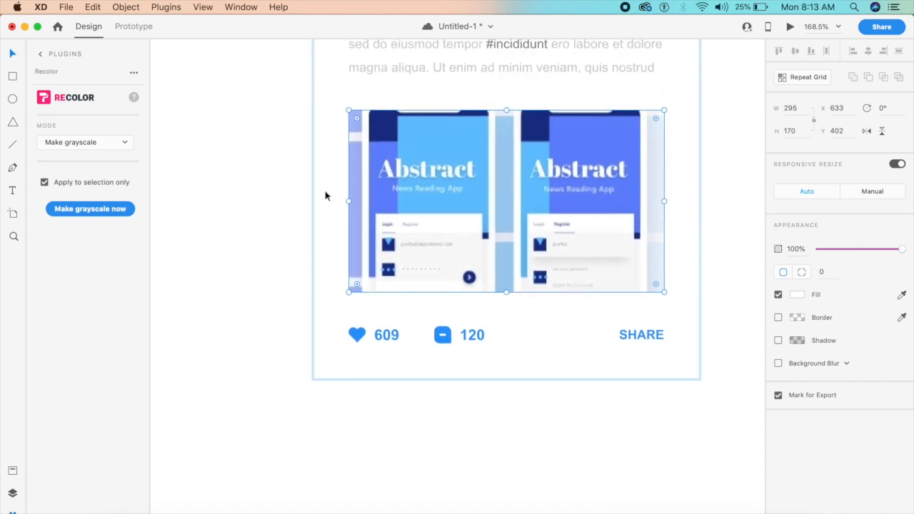
left_click(84, 210)
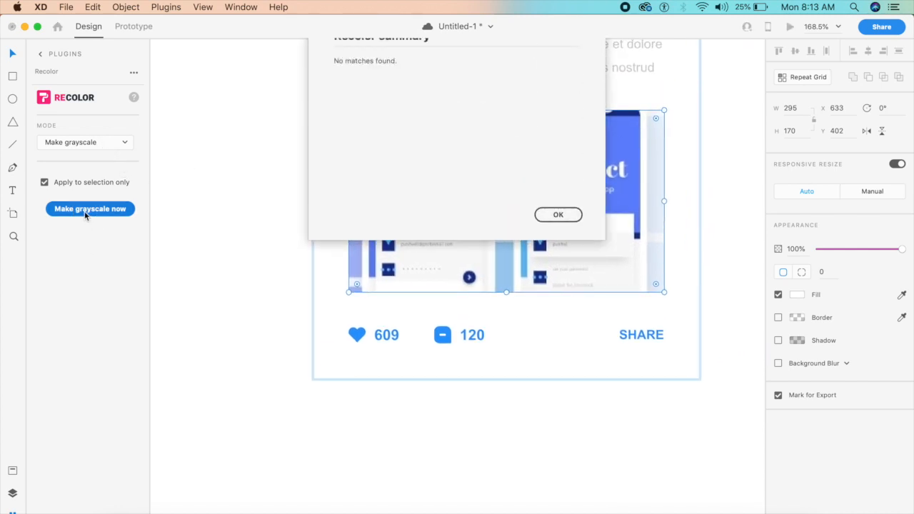
left_click(557, 246)
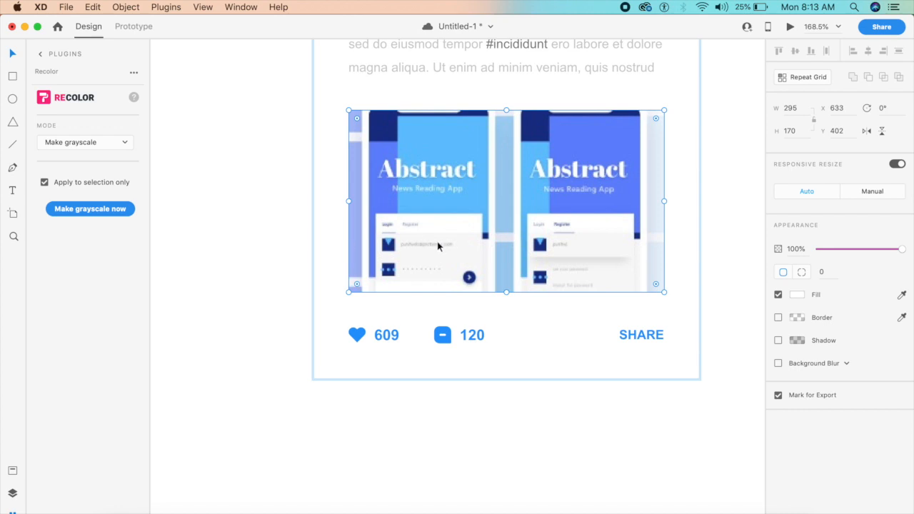
- Retry Recolor's grayscale conversion on the reselected card image, undoing the image's accidental move along the way
left_click(78, 210)
left_click(558, 245)
left_click(505, 203)
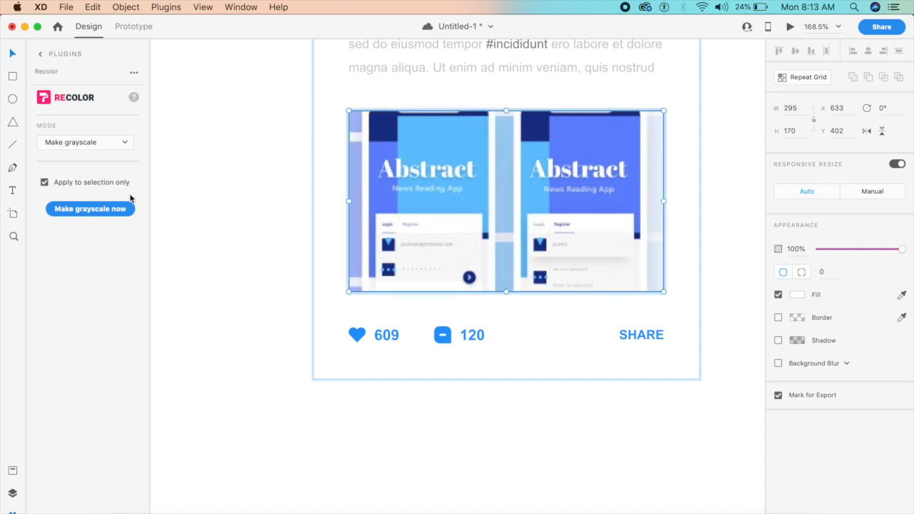
left_click_drag(433, 200, 431, 257)
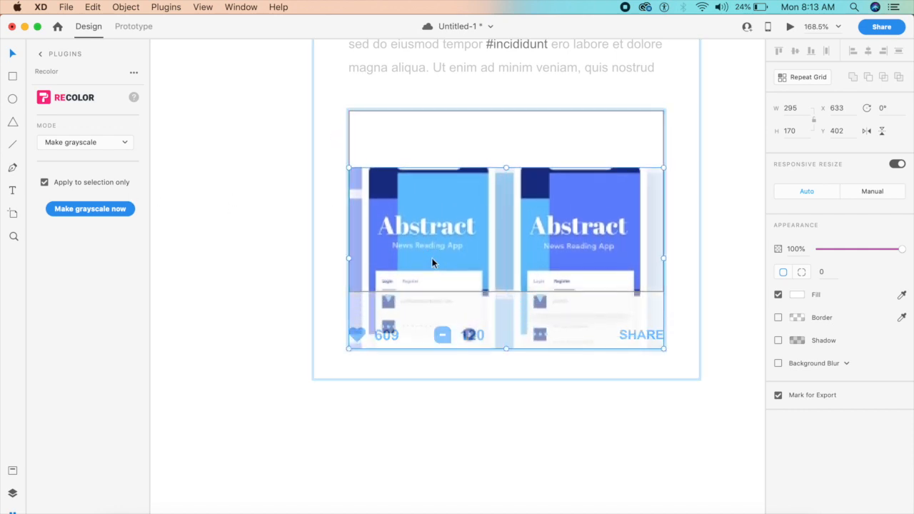
key("super+z")
left_click(80, 209)
left_click(557, 245)
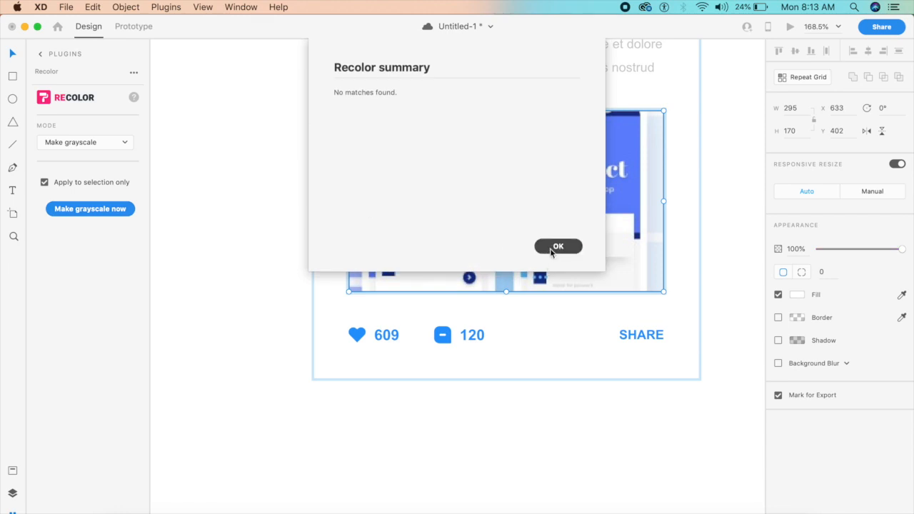
left_click(451, 203)
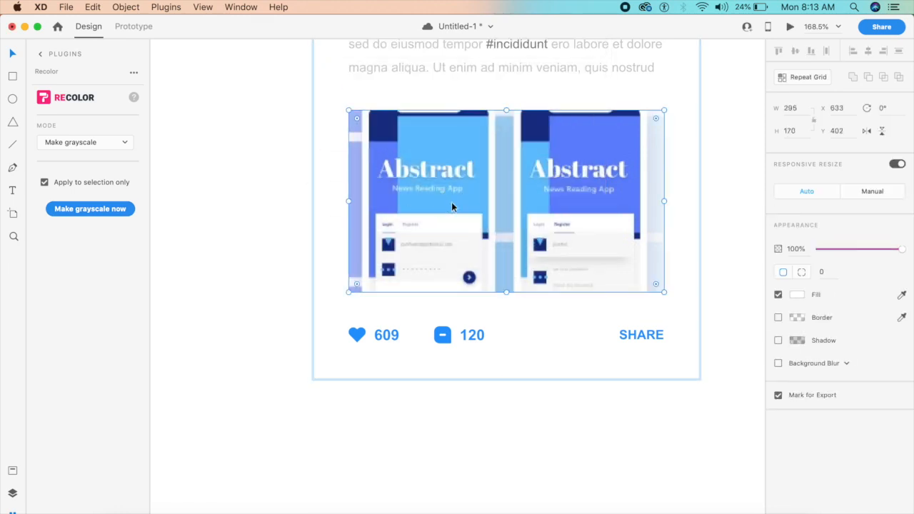
left_click(91, 209)
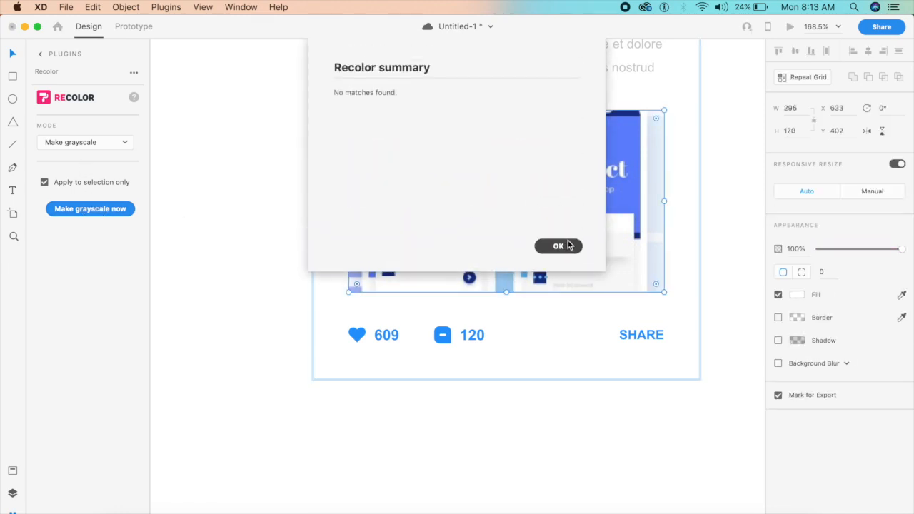
left_click(560, 246)
- Tint the whole card green using Recolor's Tint all colors mode on the selection only, and dismiss the summary
left_click(83, 142)
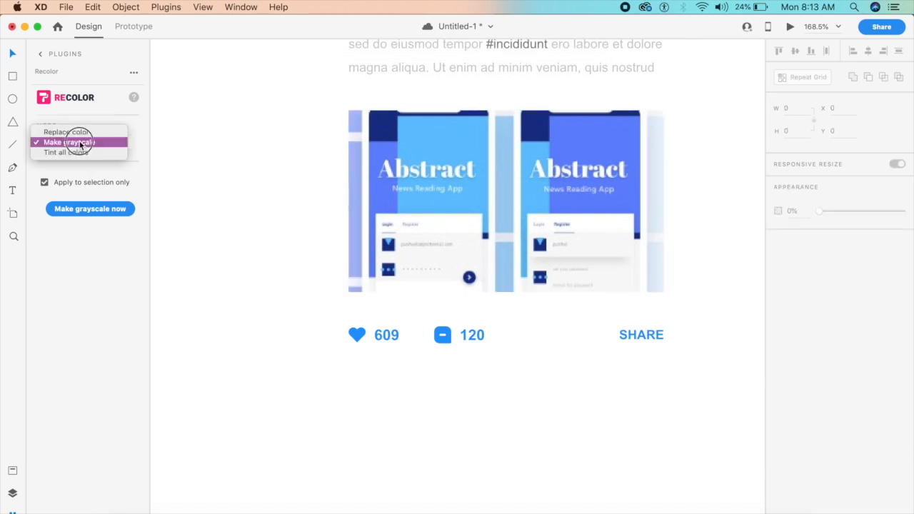
left_click(68, 152)
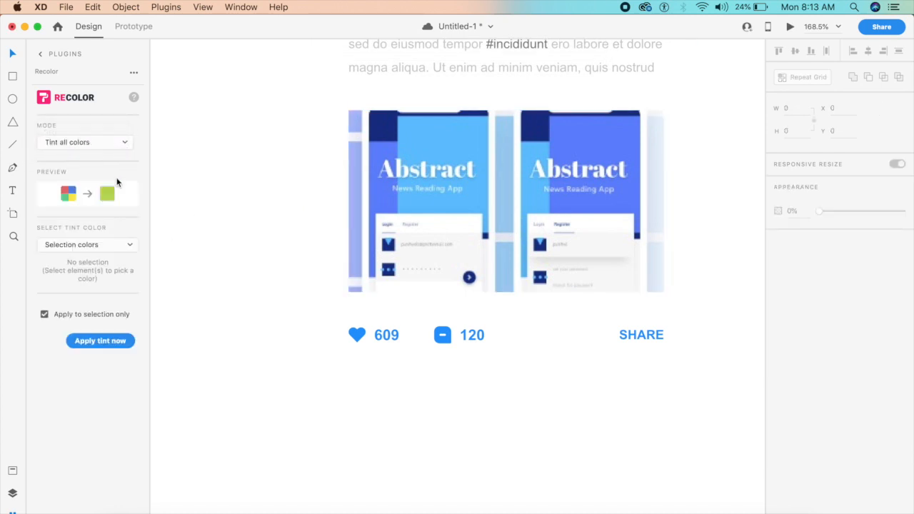
left_click(105, 244)
left_click(193, 269)
scroll(193, 269, "down", 5)
left_click_drag(230, 121, 433, 357)
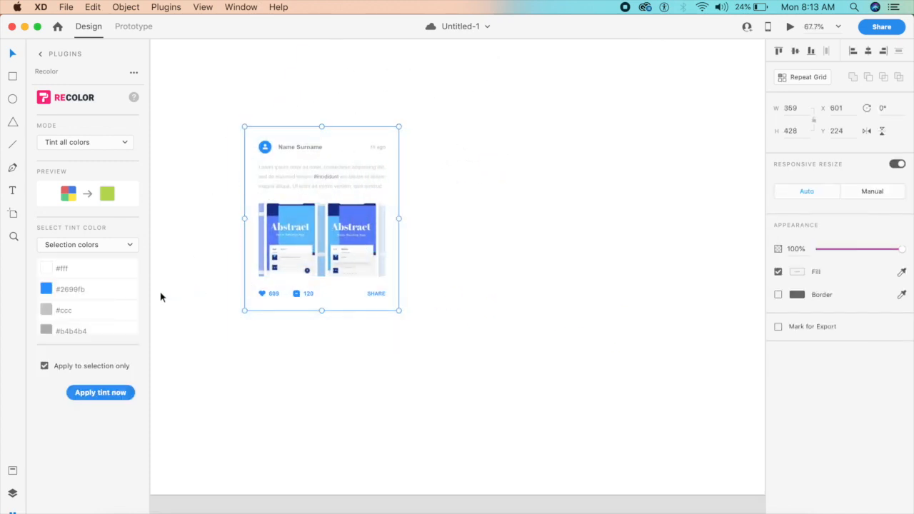
left_click(123, 391)
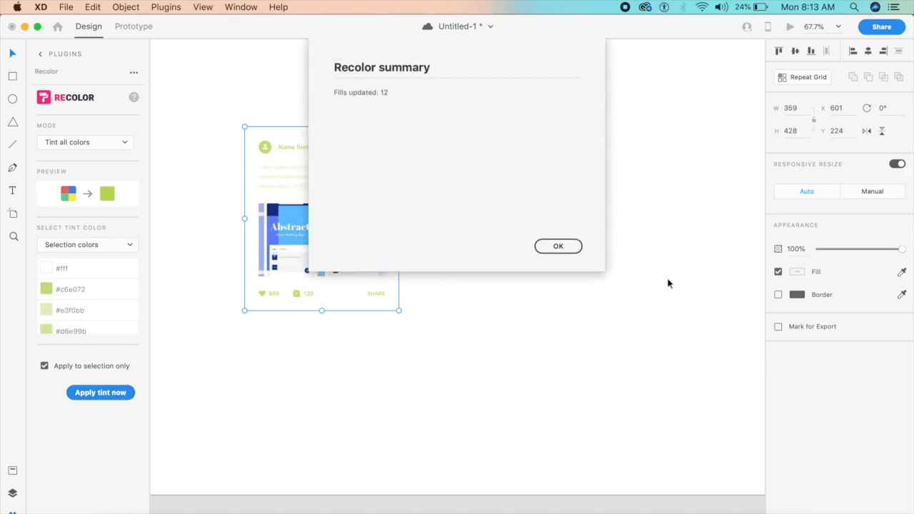
left_click(558, 246)
scroll(308, 274, "up", 6)
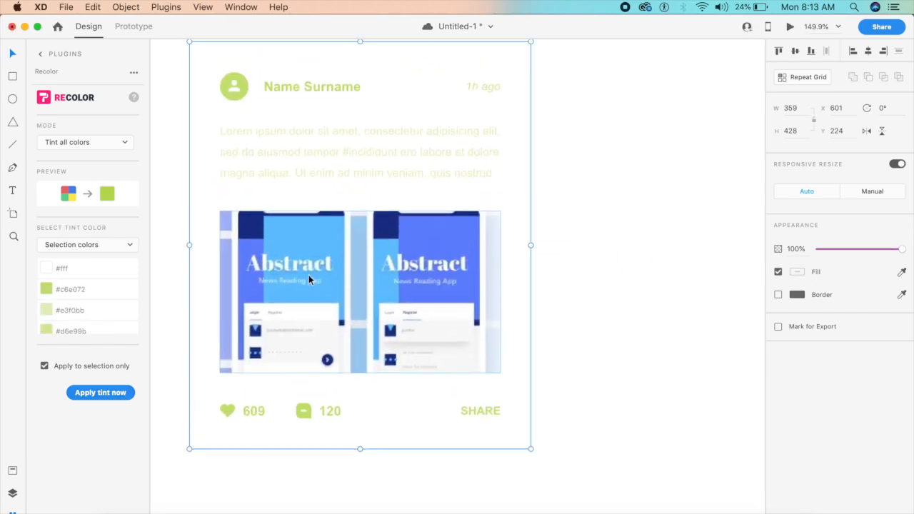
left_click(103, 142)
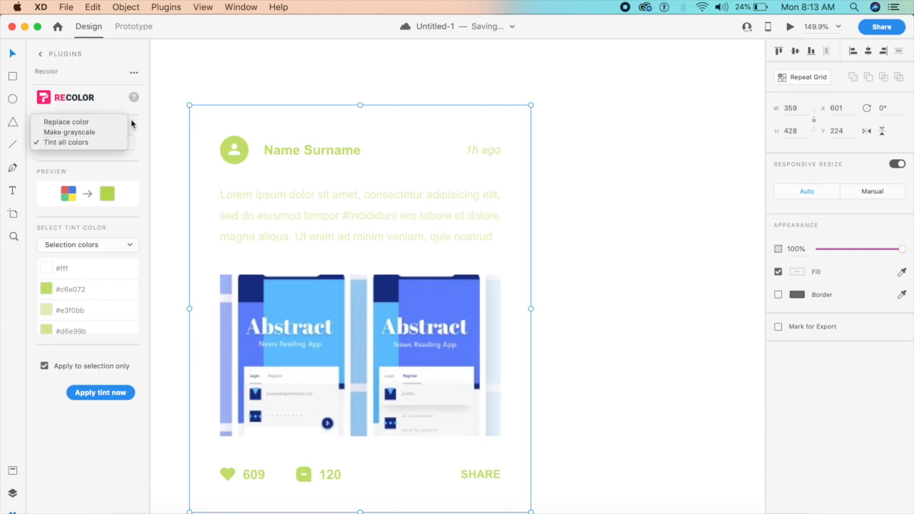
left_click(135, 125)
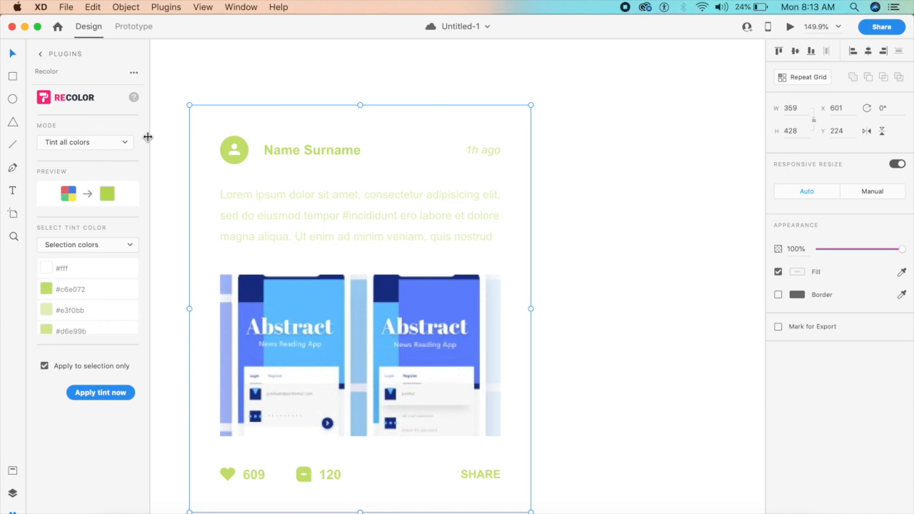
- Leave the Recolor plugin and open the Keyboard Shortcuts plugin
left_click(42, 56)
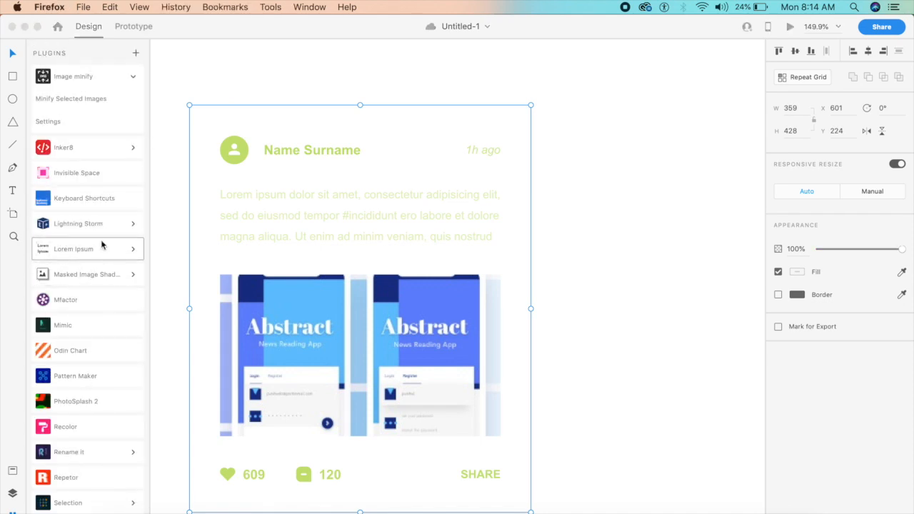
scroll(126, 290, "down", 3)
scroll(126, 290, "up", 3)
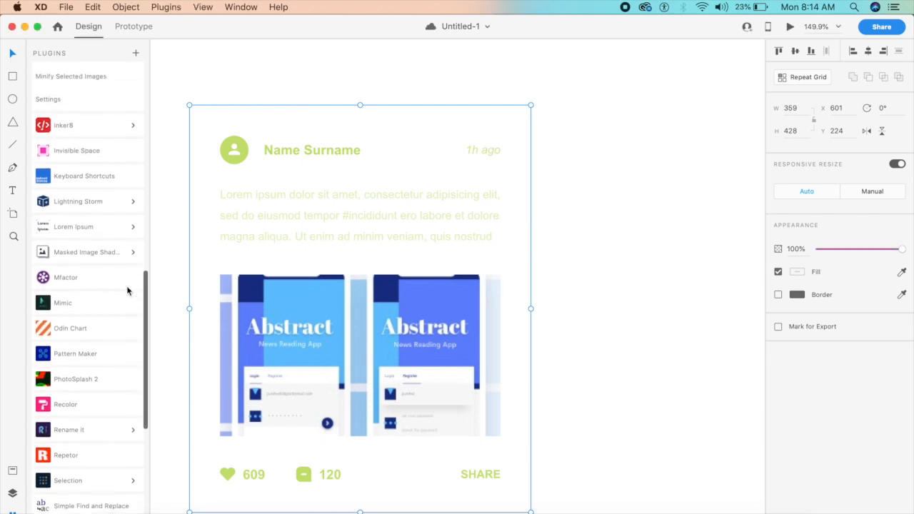
left_click(85, 185)
- Review the Keyboard Shortcuts reference from editing, grouping and alignment through text, tool and view shortcuts, and return to the plugin list
scroll(100, 289, "down", 10)
scroll(104, 307, "down", 15)
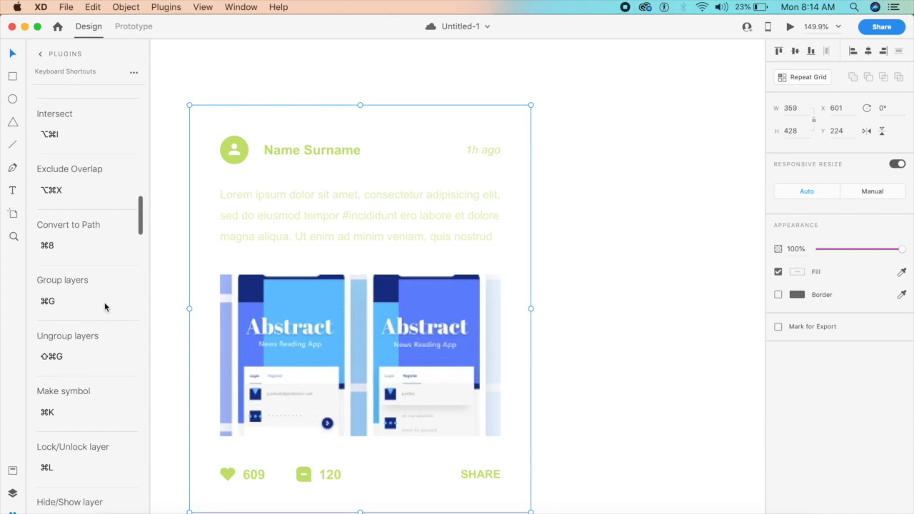
scroll(104, 306, "down", 10)
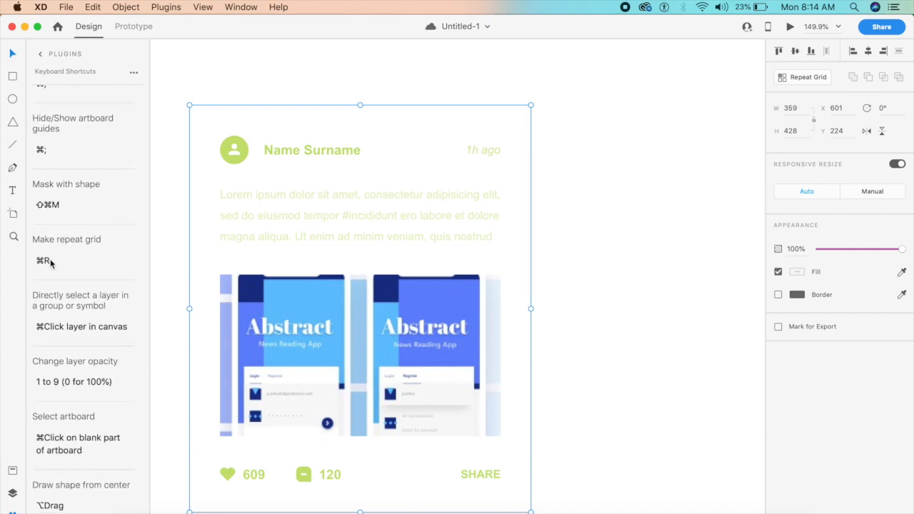
scroll(51, 263, "left", 1)
scroll(64, 447, "down", 10)
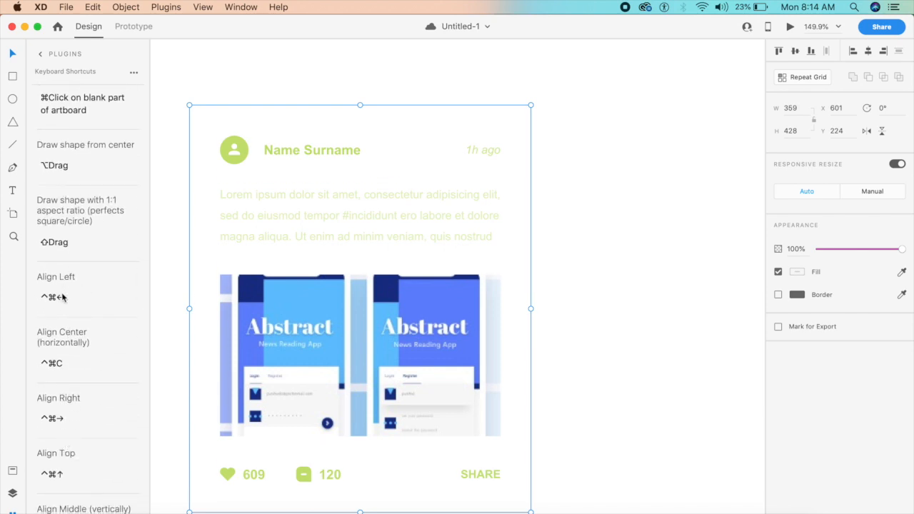
scroll(63, 297, "down", 3)
scroll(57, 401, "down", 10)
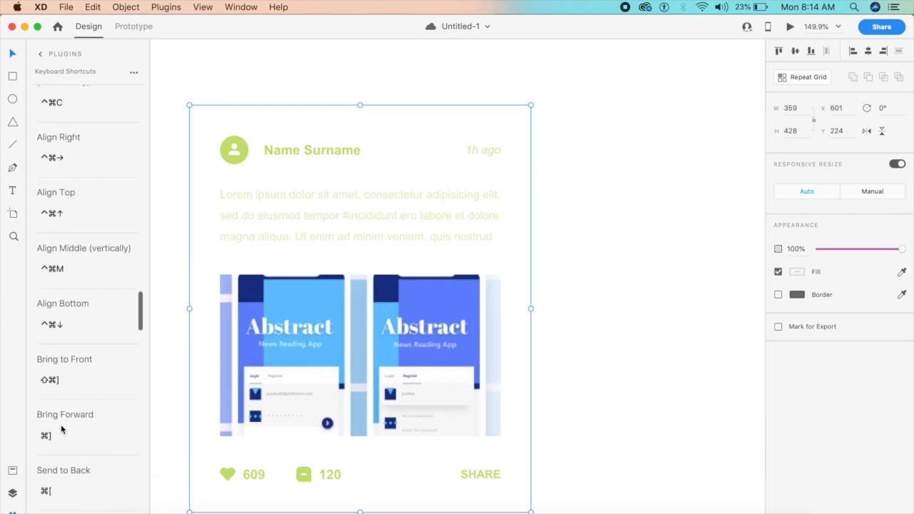
scroll(51, 372, "down", 6)
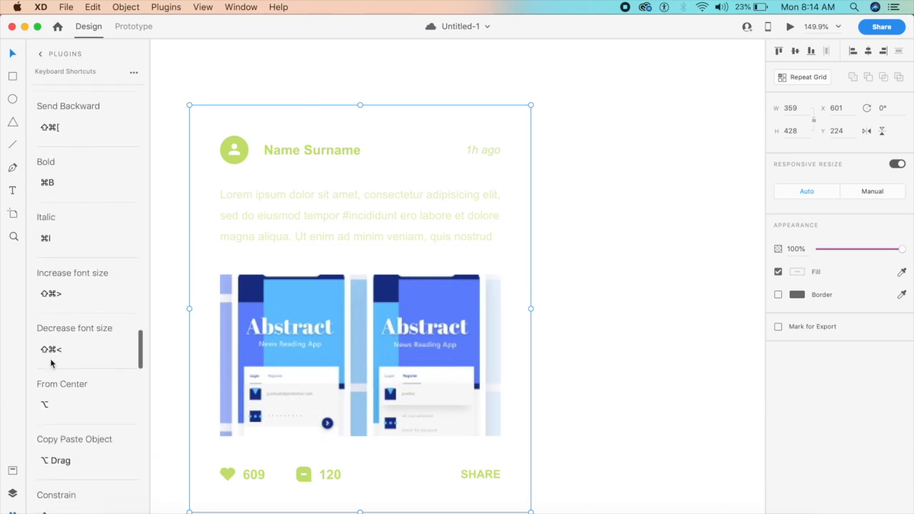
scroll(50, 363, "down", 20)
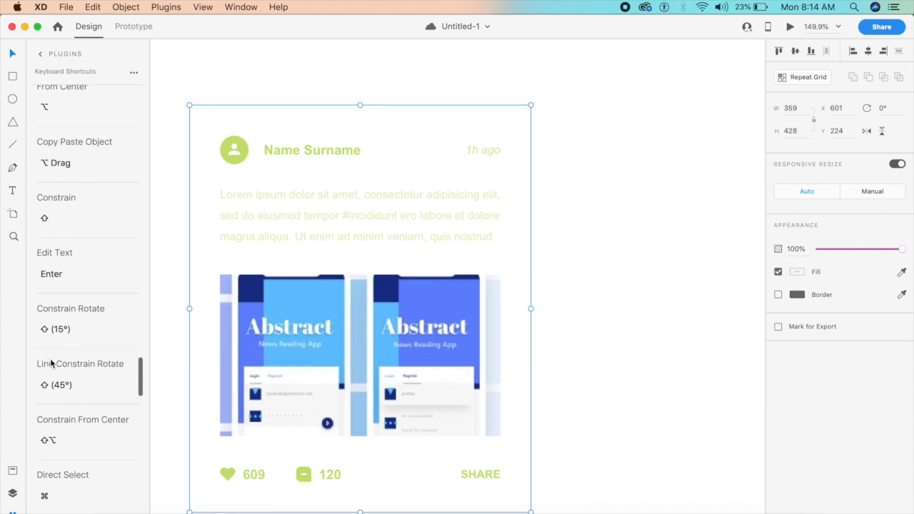
scroll(51, 364, "down", 17)
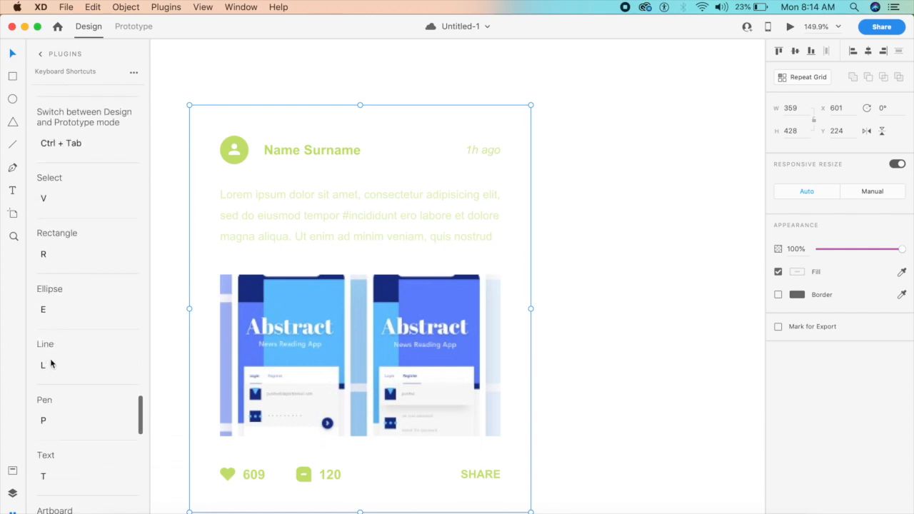
scroll(51, 365, "down", 11)
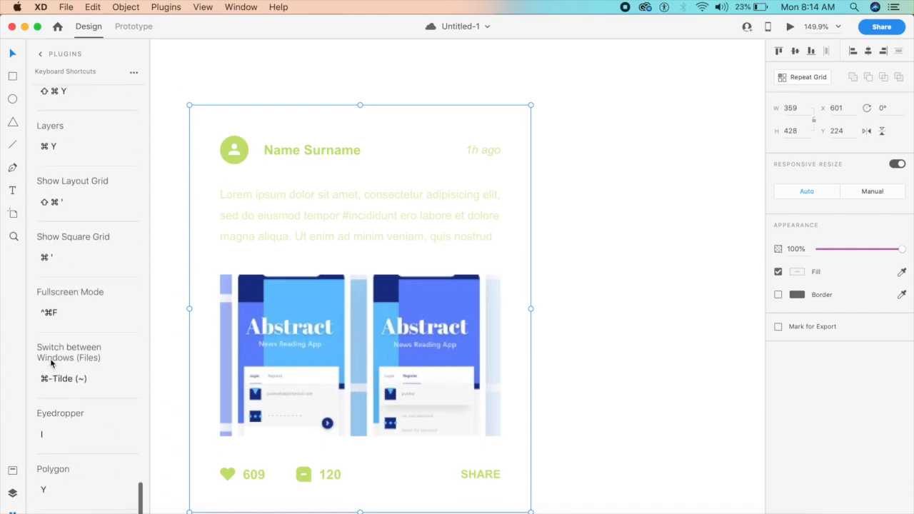
scroll(61, 301, "up", 20)
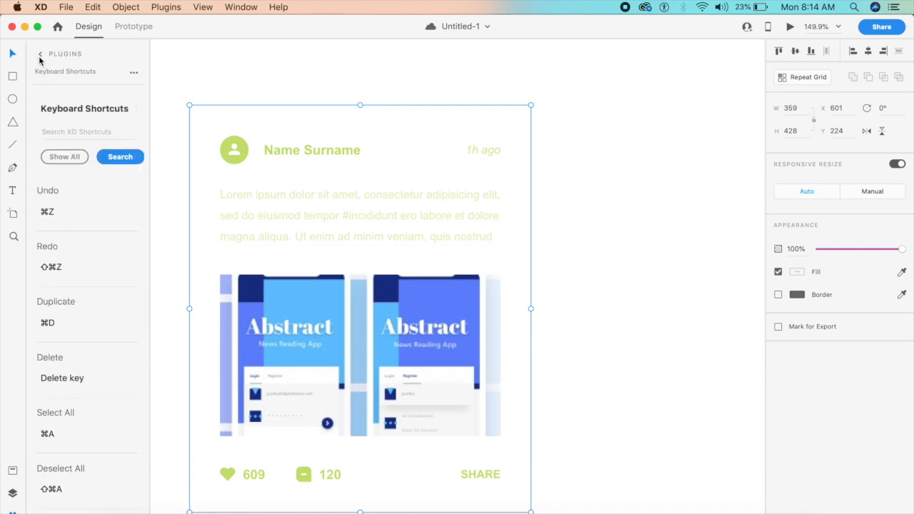
left_click(40, 55)
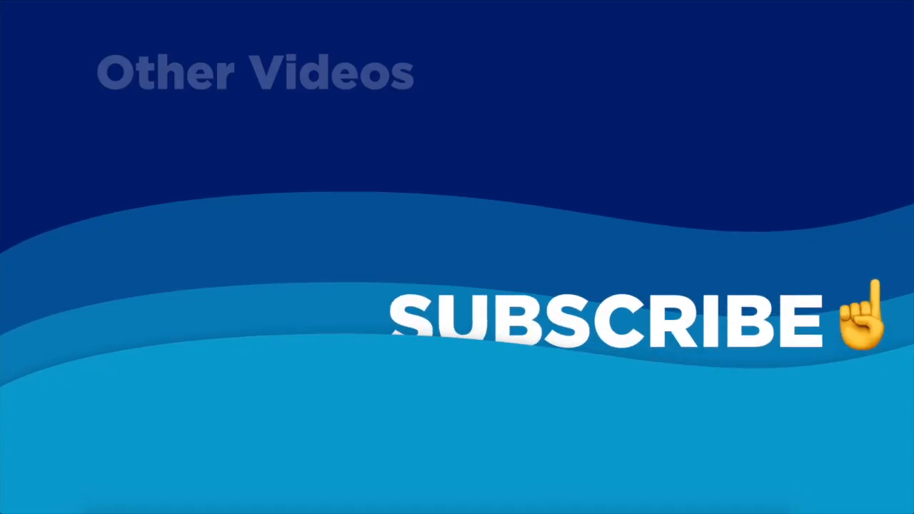